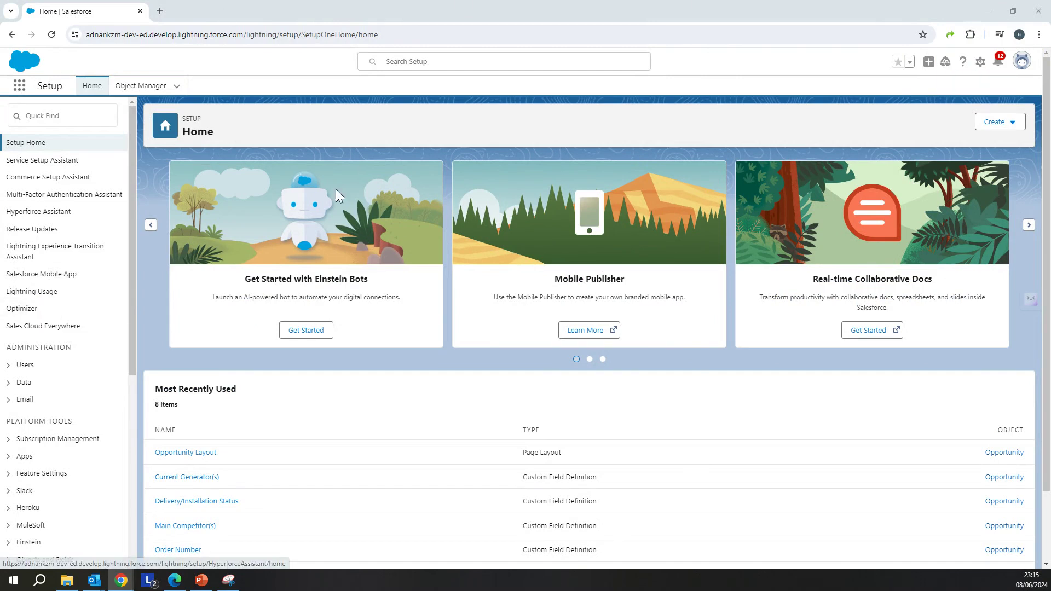
# Open the Object Manager and start creating a new custom object.
pyautogui.click(139, 89)
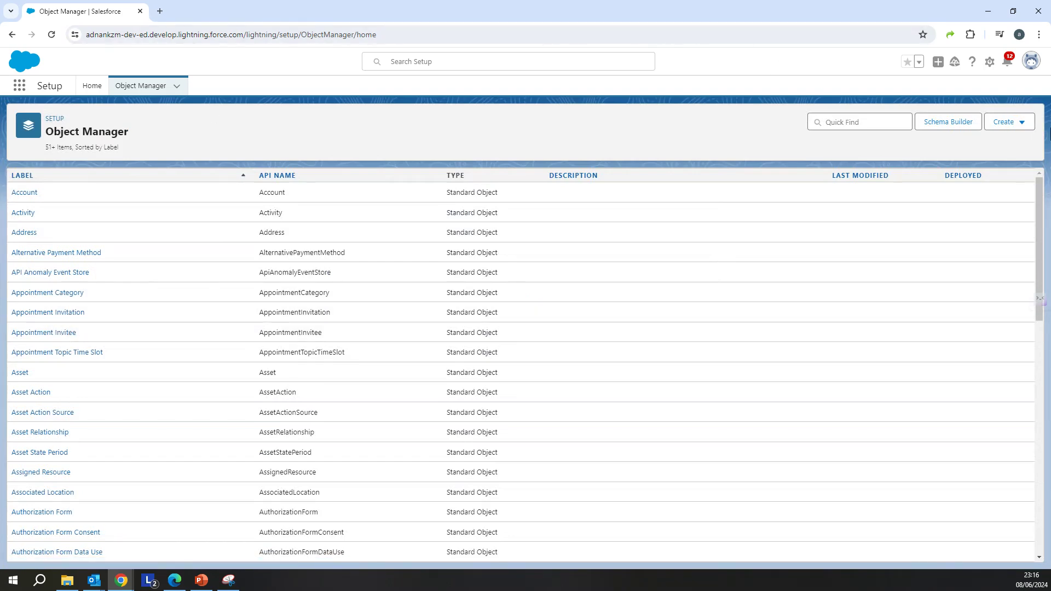
pyautogui.click(1019, 127)
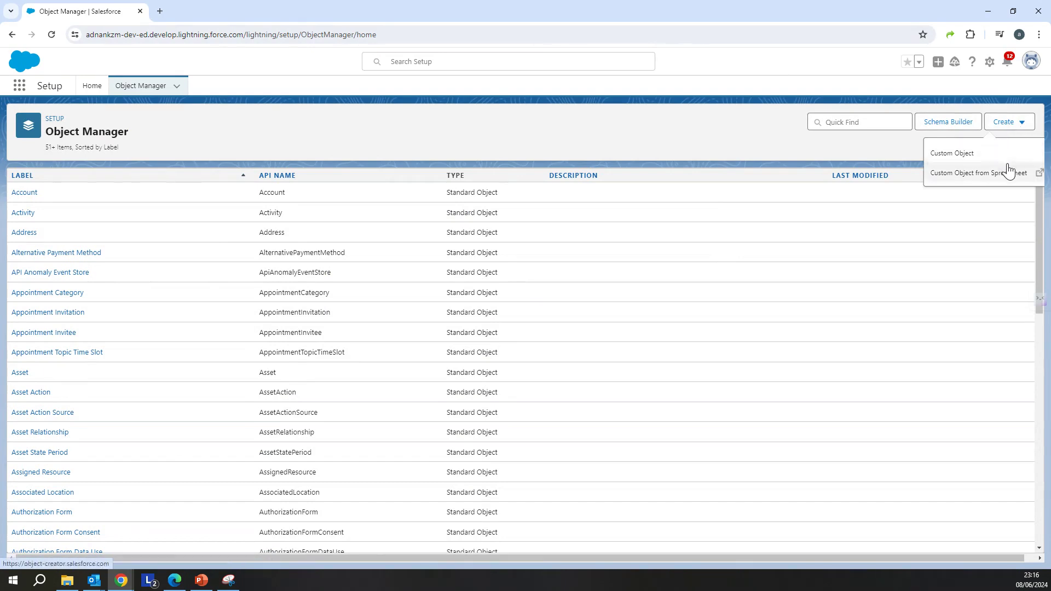
pyautogui.click(1022, 125)
pyautogui.click(1013, 123)
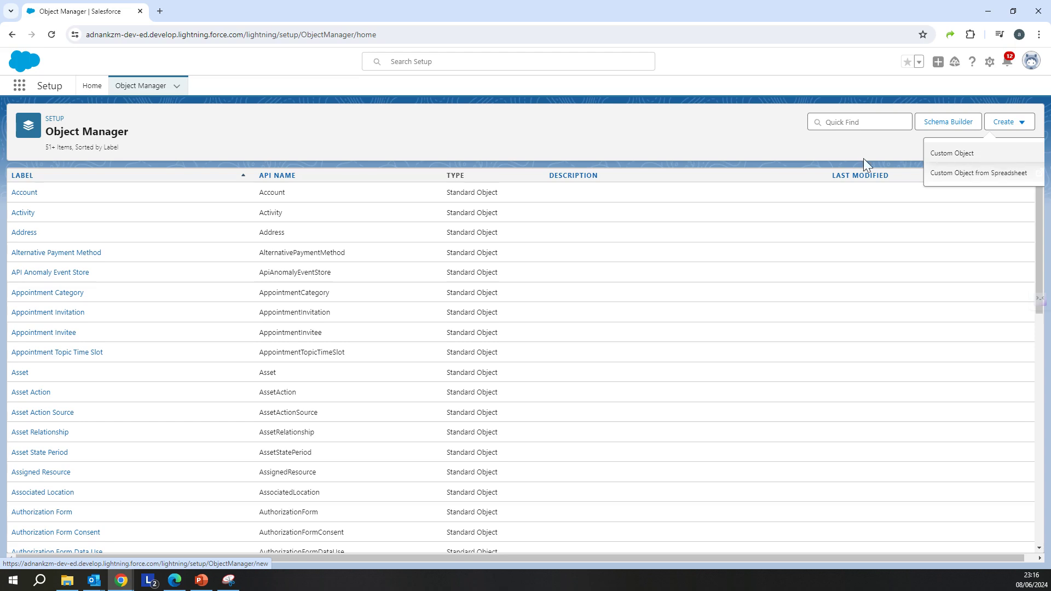
pyautogui.click(950, 155)
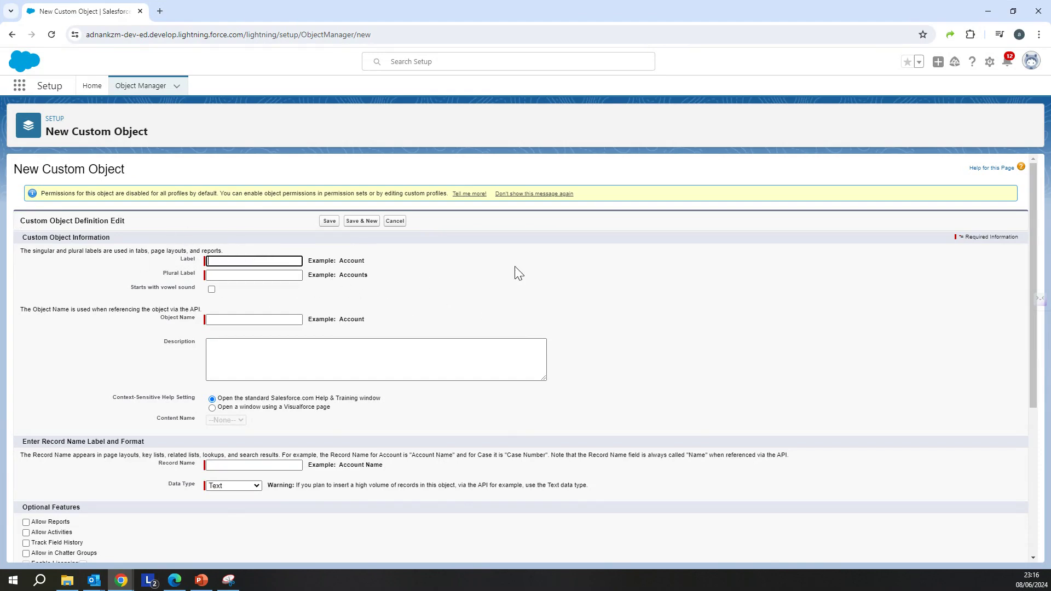
# Label the custom object Event with the plural label Events, and mark it as starting with a vowel sound.
pyautogui.write('Events')
pyautogui.press('Tab')
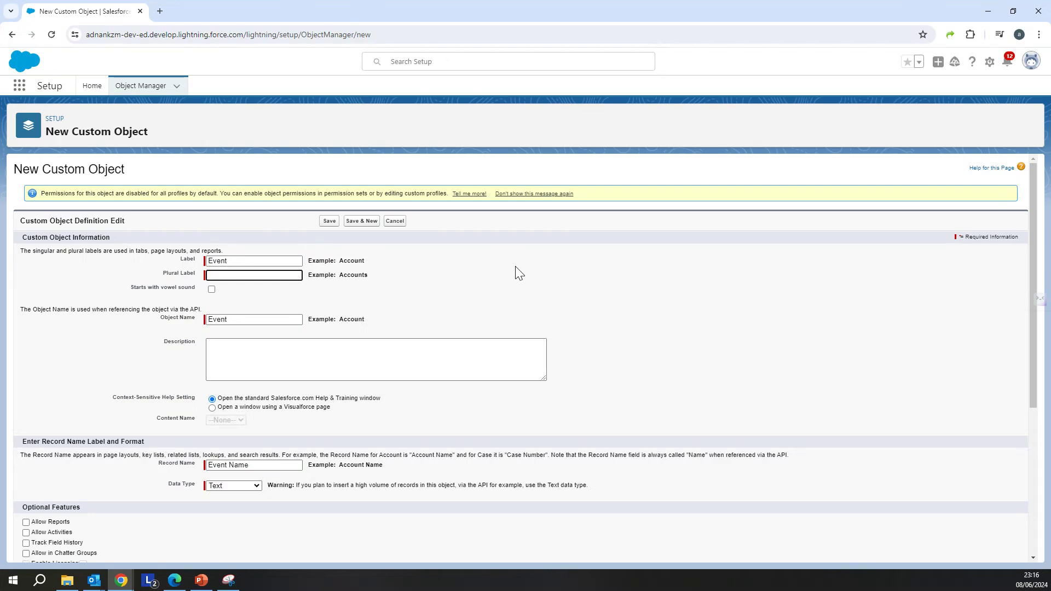
pyautogui.write('Events')
pyautogui.press('Tab')
pyautogui.hotkey('ctrl', '+')
pyautogui.hotkey('ctrl', '+')
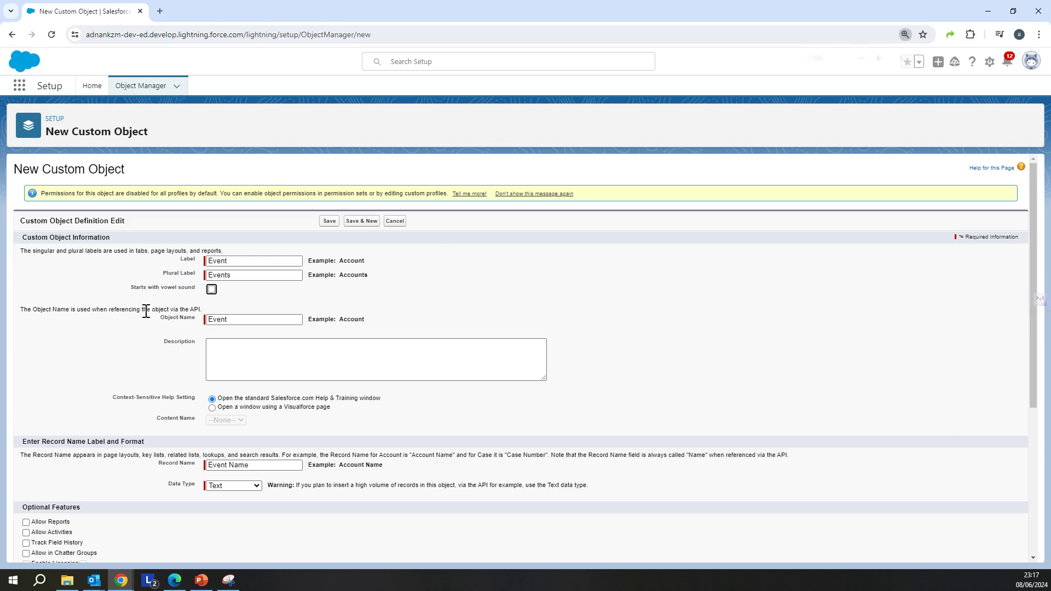
pyautogui.scroll(-1, 195, 363)
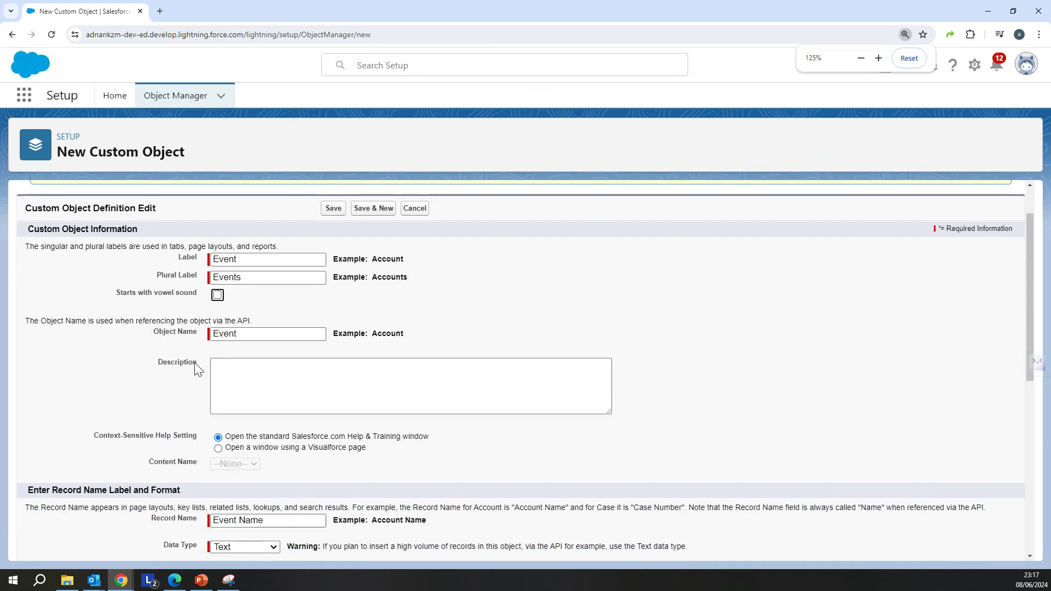
pyautogui.click(218, 296)
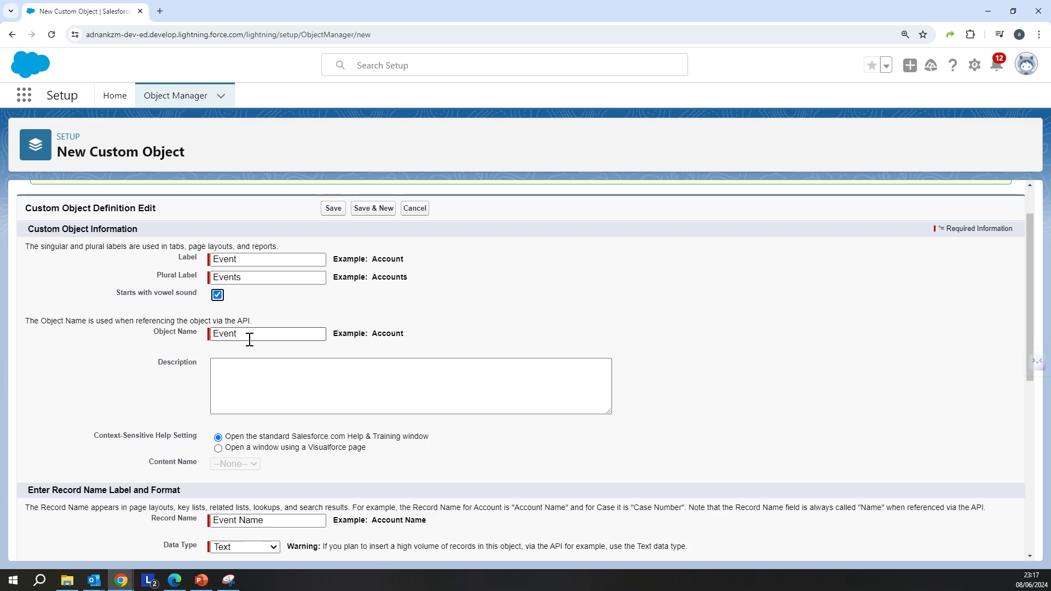
# Enter the object description "This object is to track all the company's events such as webinars, workshops and conferences.".
pyautogui.click(244, 380)
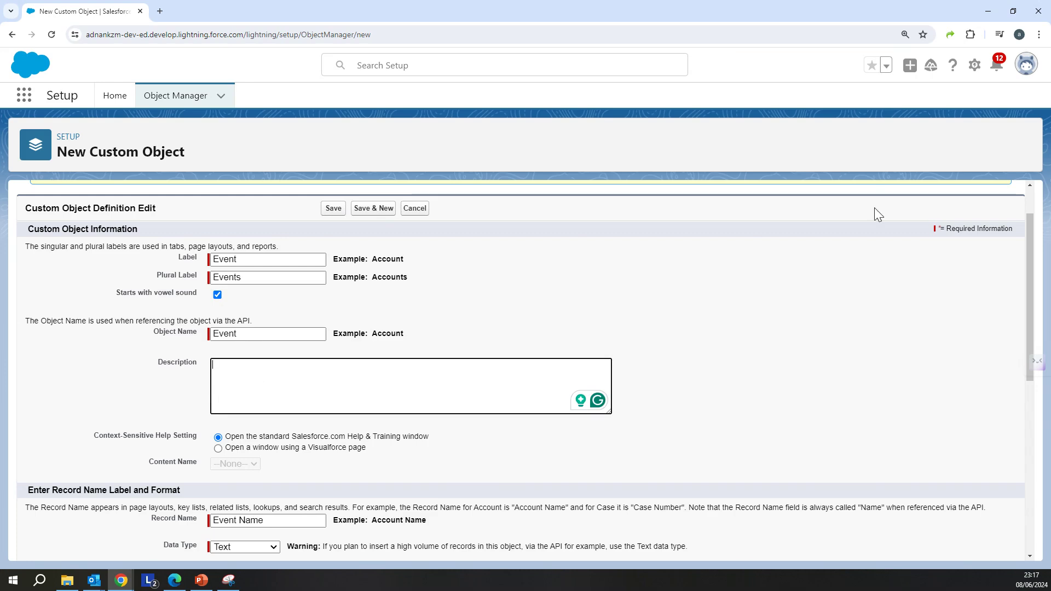
pyautogui.write('This ob')
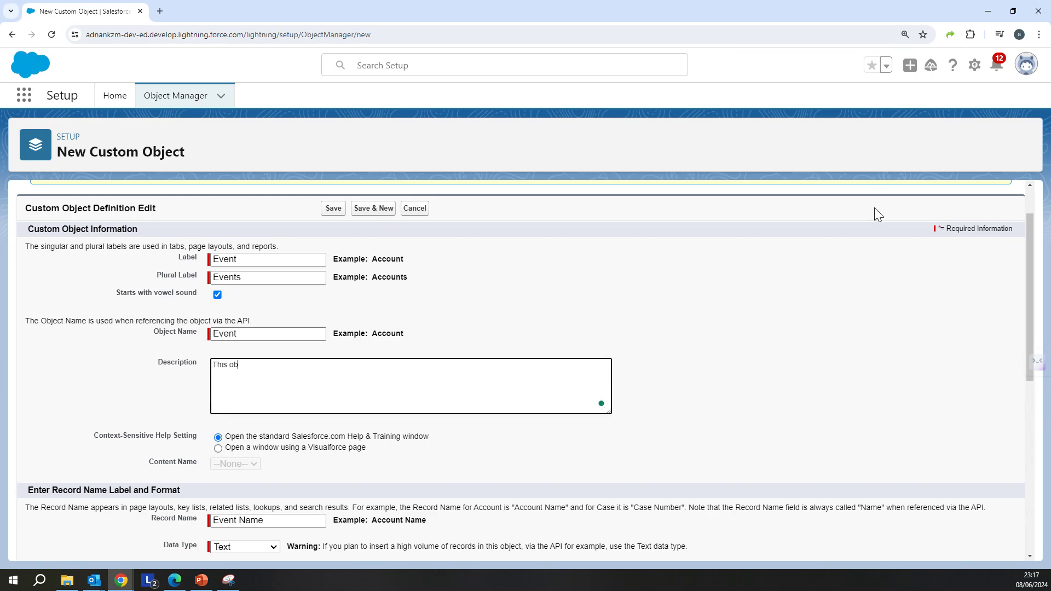
pyautogui.write('ject is ')
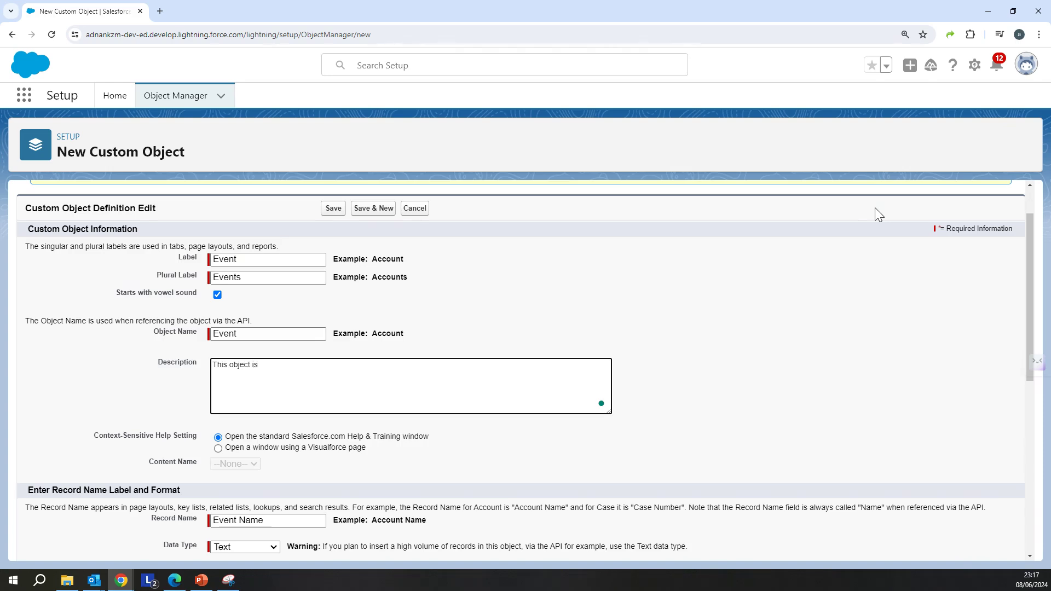
pyautogui.write('to track ')
pyautogui.write('t')
pyautogui.write('ll the compan')
pyautogui.write("y's event")
pyautogui.write('s s')
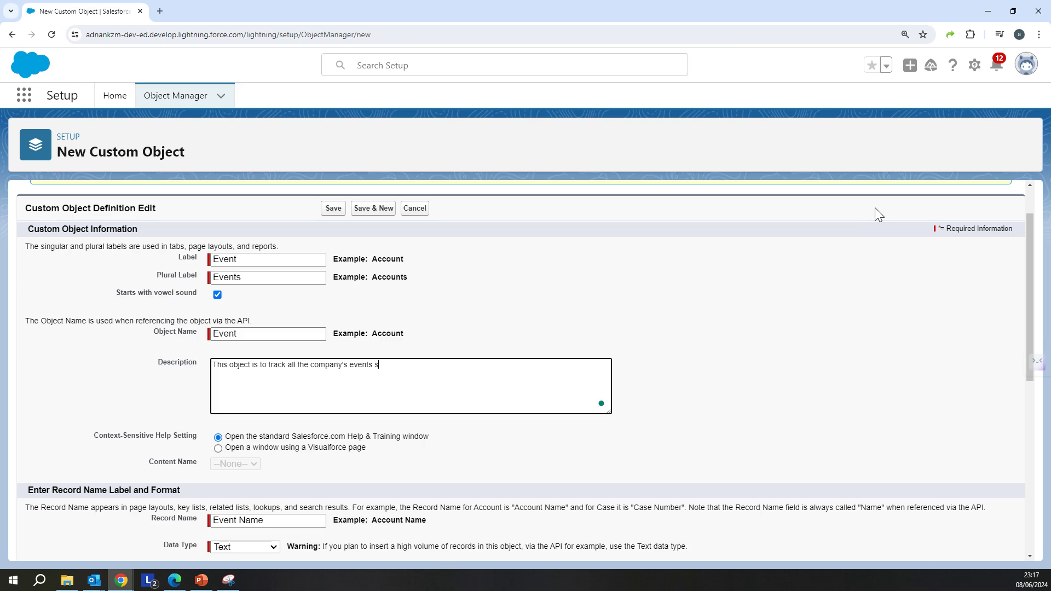
pyautogui.write('uch as')
pyautogui.write(' webina')
pyautogui.write('rs. workshop')
pyautogui.write('s and ')
pyautogui.write('confe')
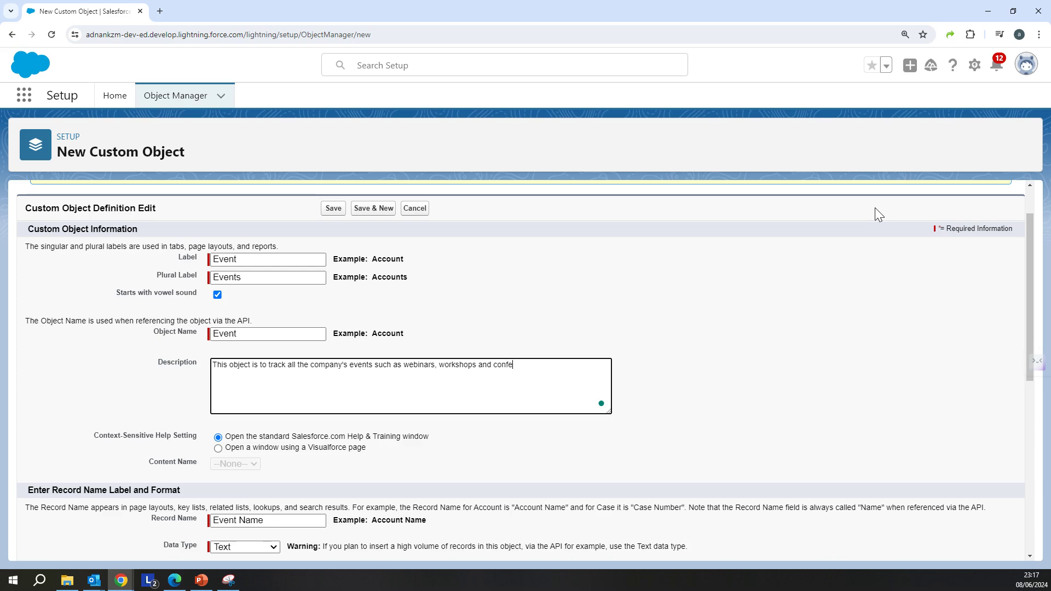
pyautogui.write('rences.')
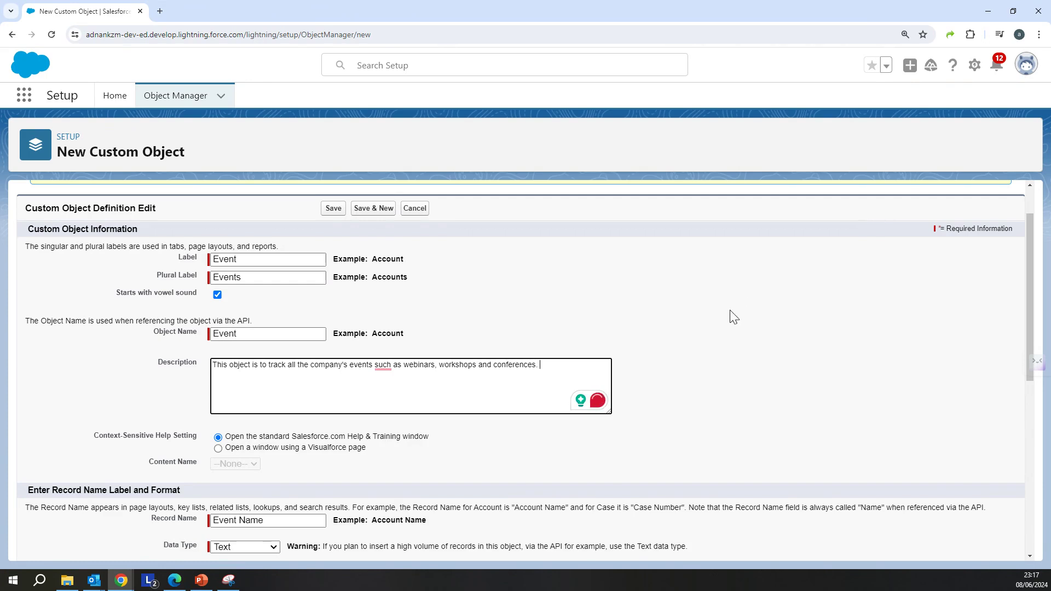
# Set the data type of the Event Name record name to Auto Number.
pyautogui.scroll(-2, 619, 367)
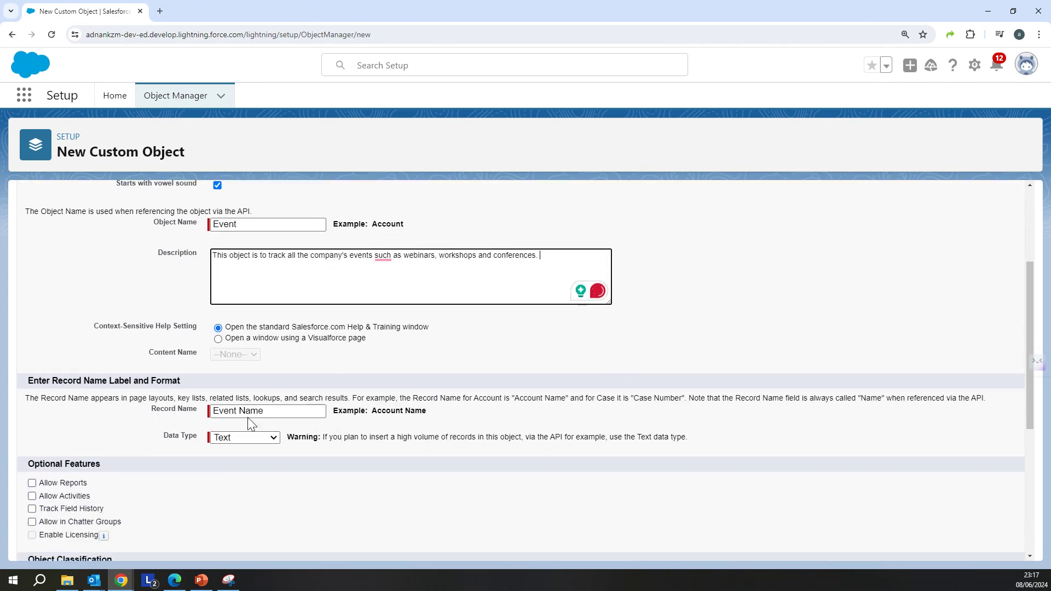
pyautogui.scroll(-1, 242, 350)
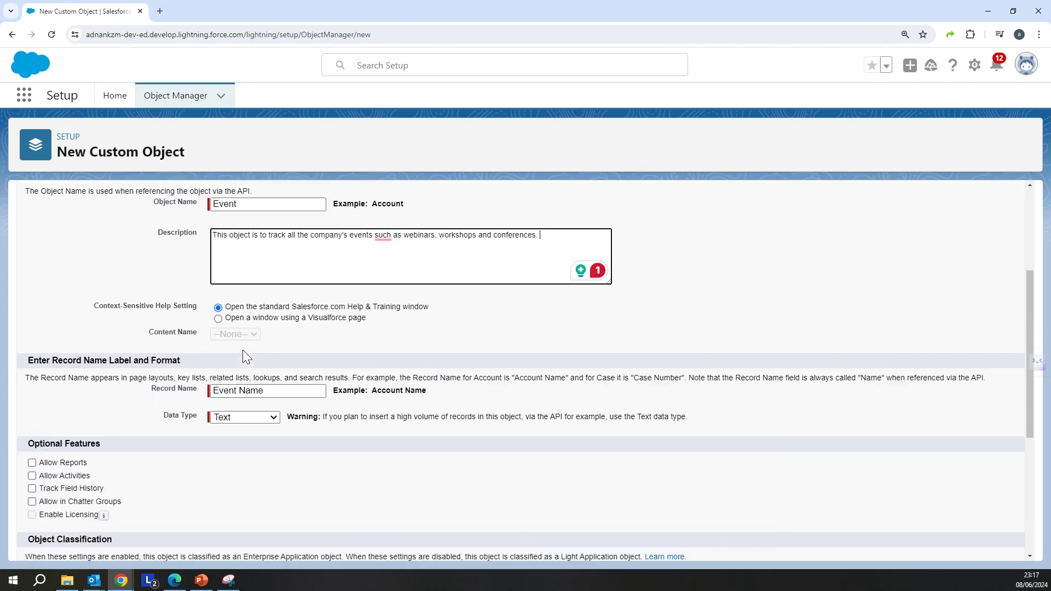
pyautogui.scroll(-1, 235, 351)
pyautogui.scroll(1, 236, 352)
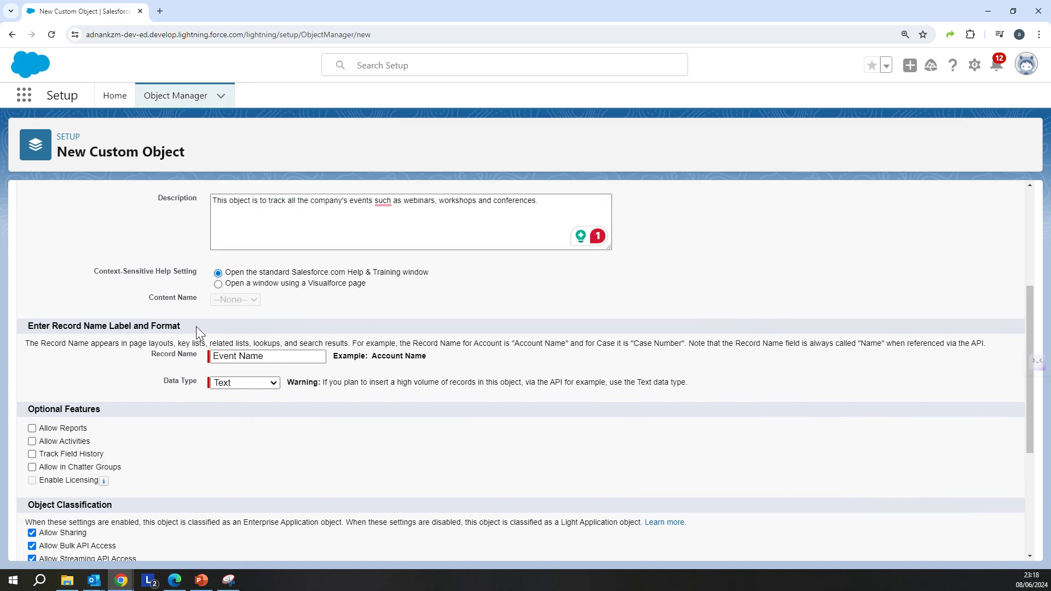
pyautogui.scroll(-1, 244, 287)
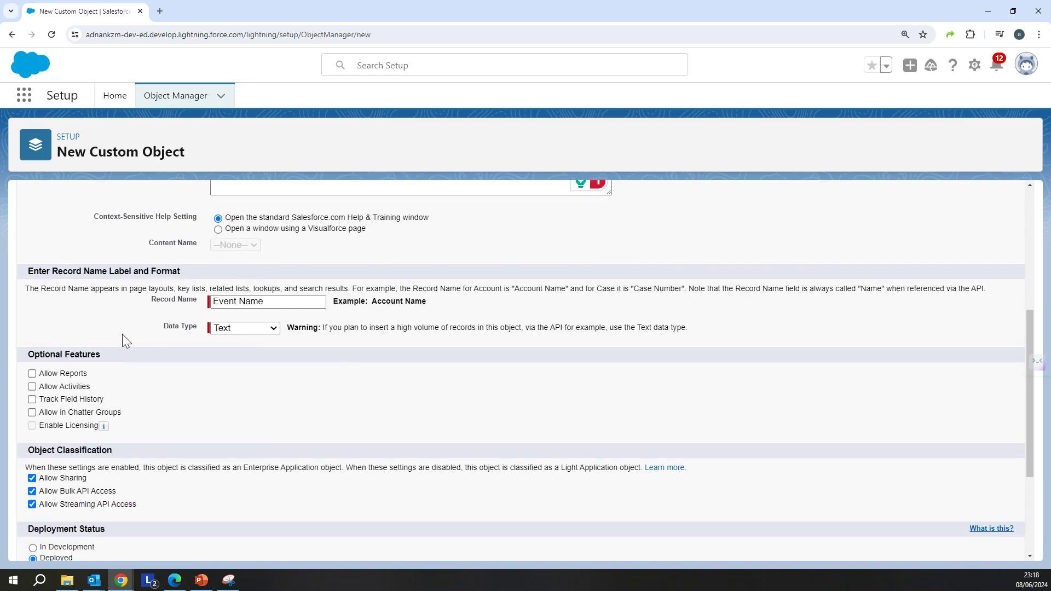
pyautogui.scroll(-1, 122, 334)
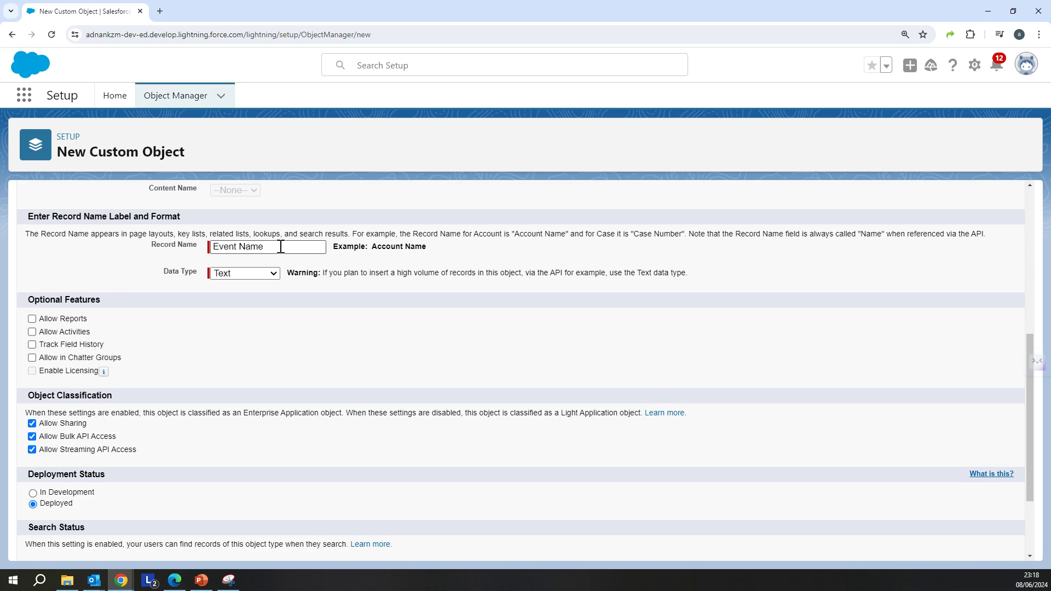
pyautogui.click(262, 276)
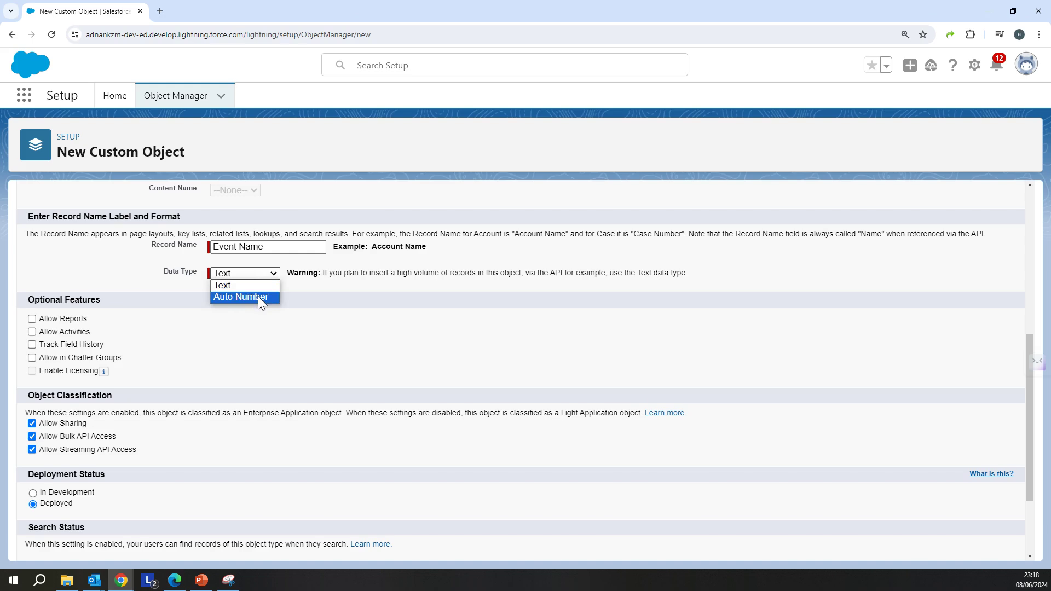
pyautogui.click(257, 297)
# Enter Event-00001 as the display format of the auto-numbered record name.
pyautogui.click(241, 290)
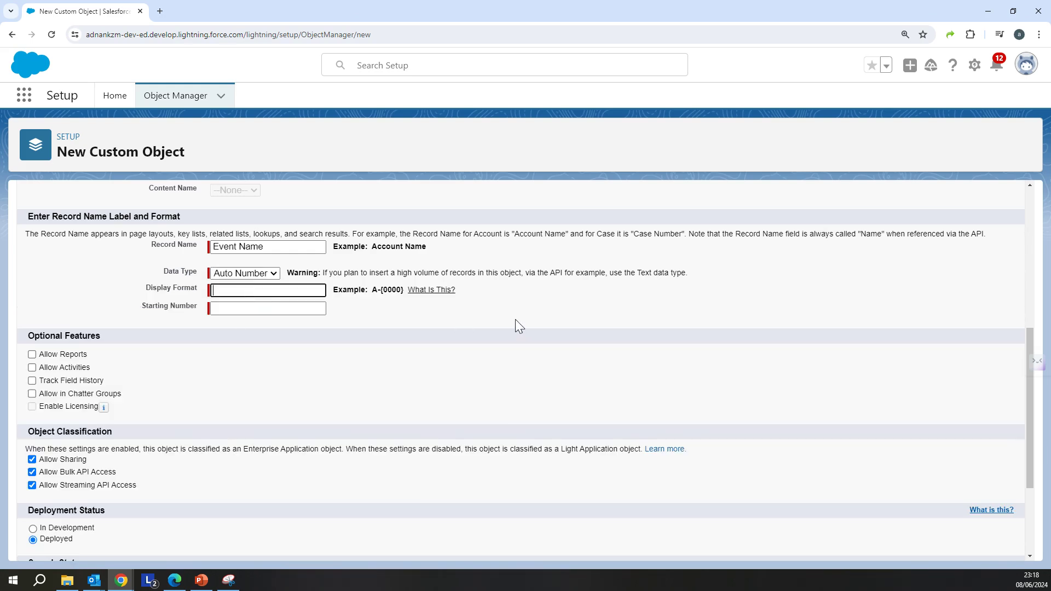
pyautogui.write('EVen')
pyautogui.press('BackSpace')
pyautogui.press('BackSpace')
pyautogui.press('BackSpace')
pyautogui.write('vent')
pyautogui.press('BackSpace')
pyautogui.write('-00001')
pyautogui.press('Tab')
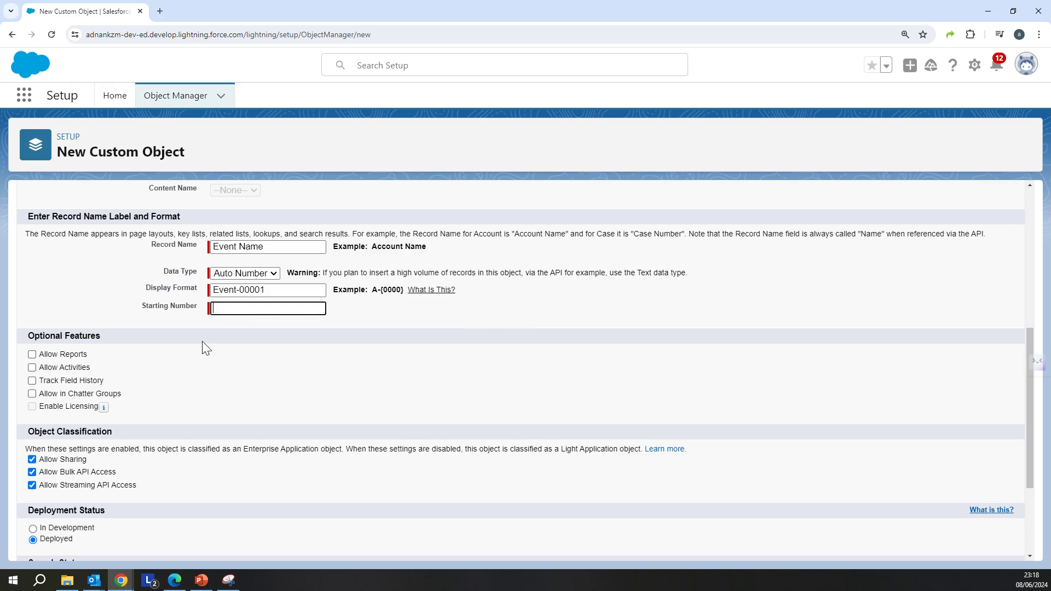
# Change the record name's display format to Event-00000 and set the starting number to 1.
pyautogui.click(277, 291)
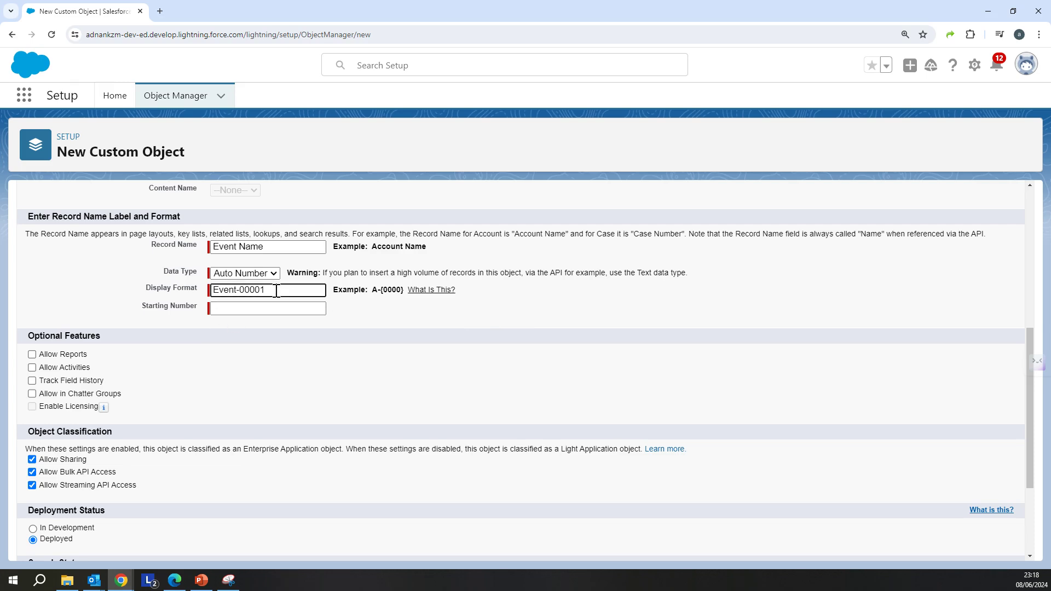
pyautogui.press('BackSpace')
pyautogui.write('0')
pyautogui.press('Tab')
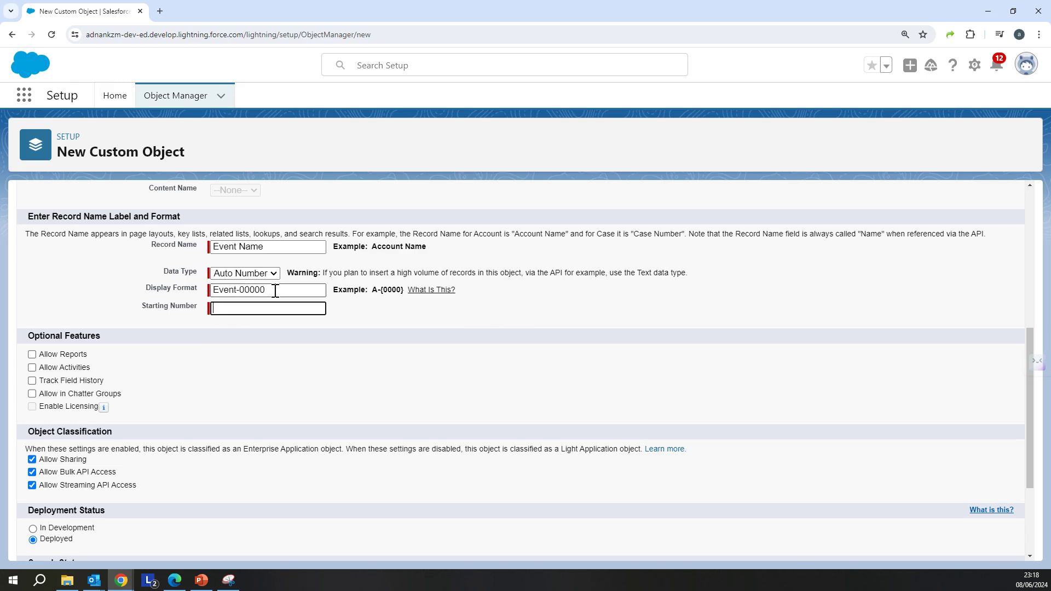
pyautogui.write('1')
# Enable the optional features Allow Reports, Allow Activities, Track Field History and Allow in Chatter Groups.
pyautogui.scroll(-2, 235, 412)
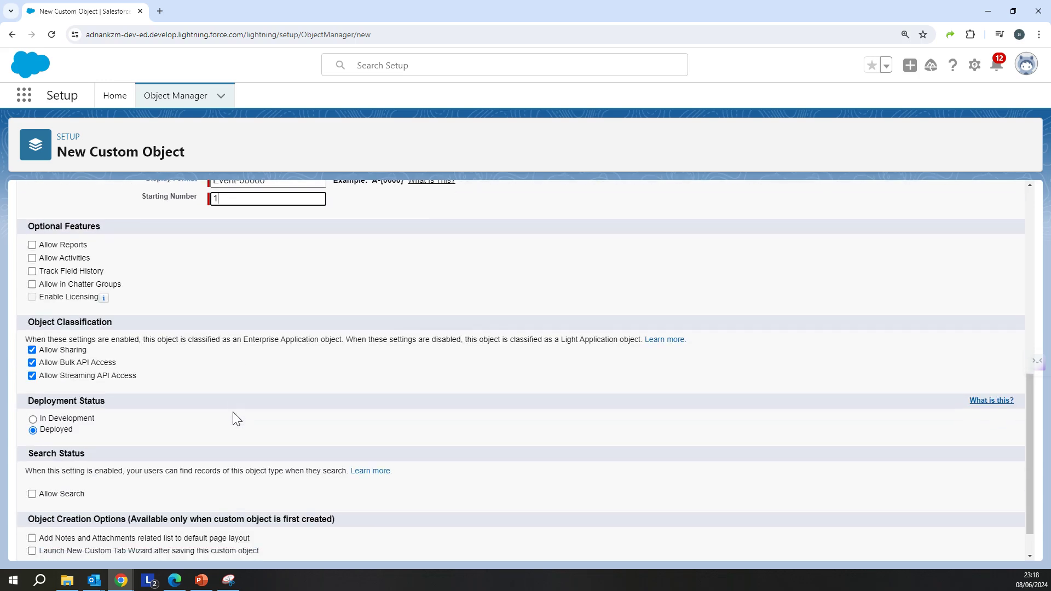
pyautogui.click(32, 246)
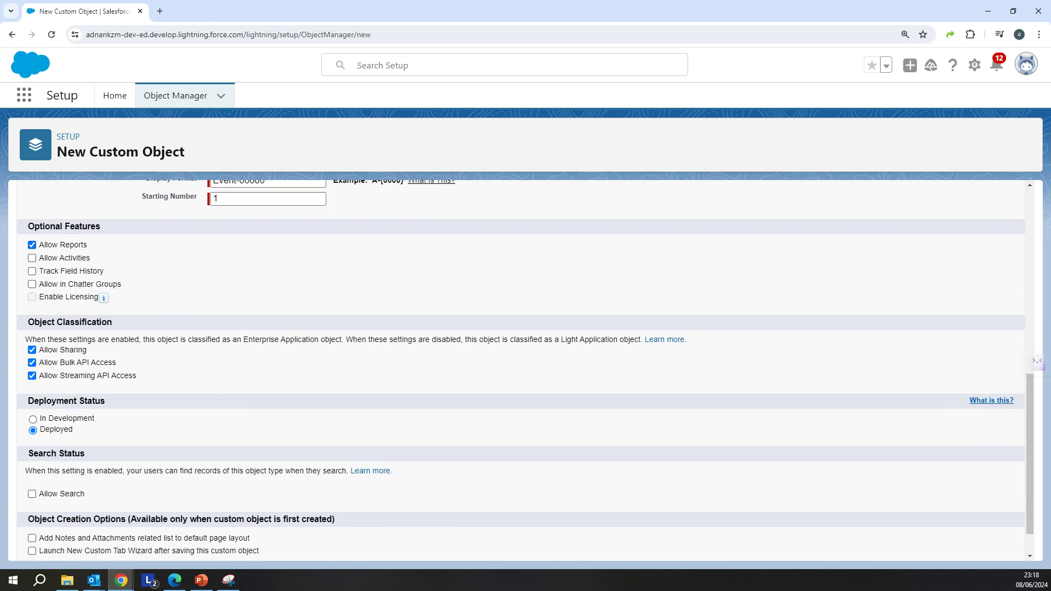
pyautogui.click(31, 258)
pyautogui.click(32, 272)
pyautogui.click(31, 285)
# Allow search, add the Notes and Attachments related list to the default page layout, and try to save the custom object.
pyautogui.scroll(-1, 234, 382)
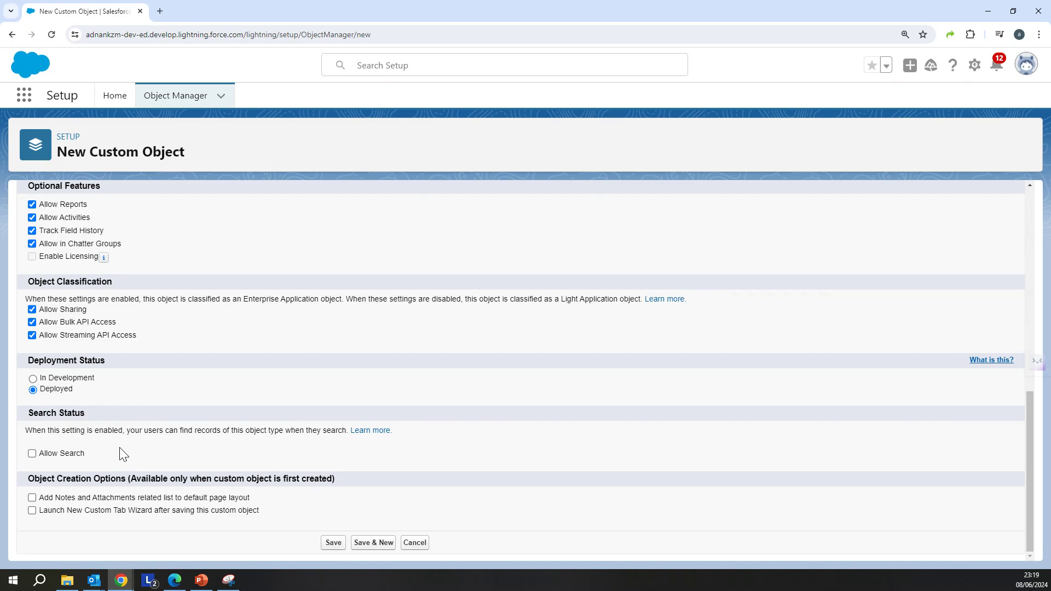
pyautogui.click(33, 454)
pyautogui.click(42, 501)
pyautogui.click(335, 543)
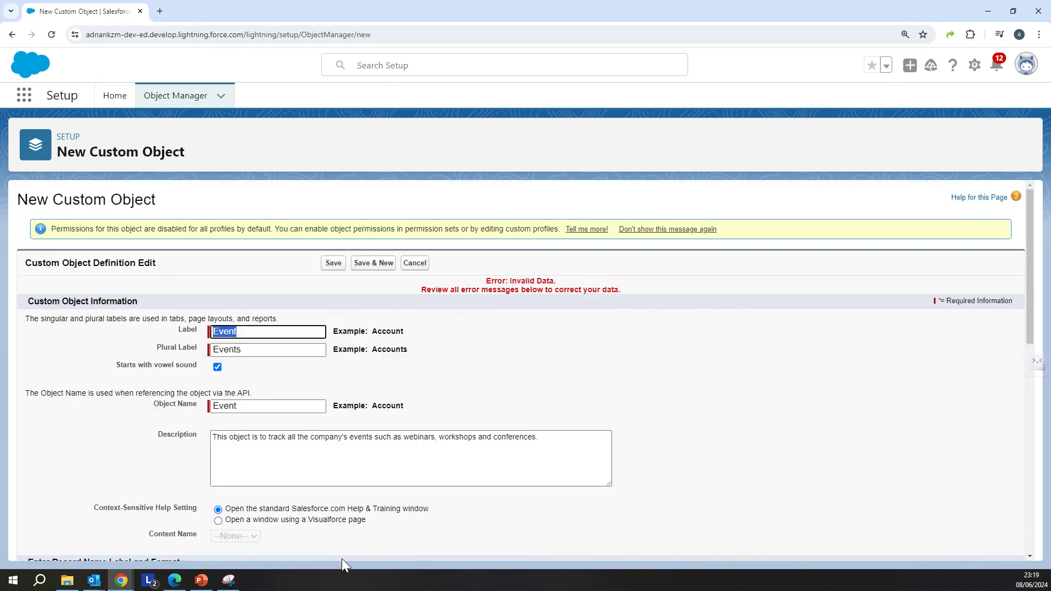
# Correct the record name's display format to Event-{00000}.
pyautogui.scroll(-1, 488, 365)
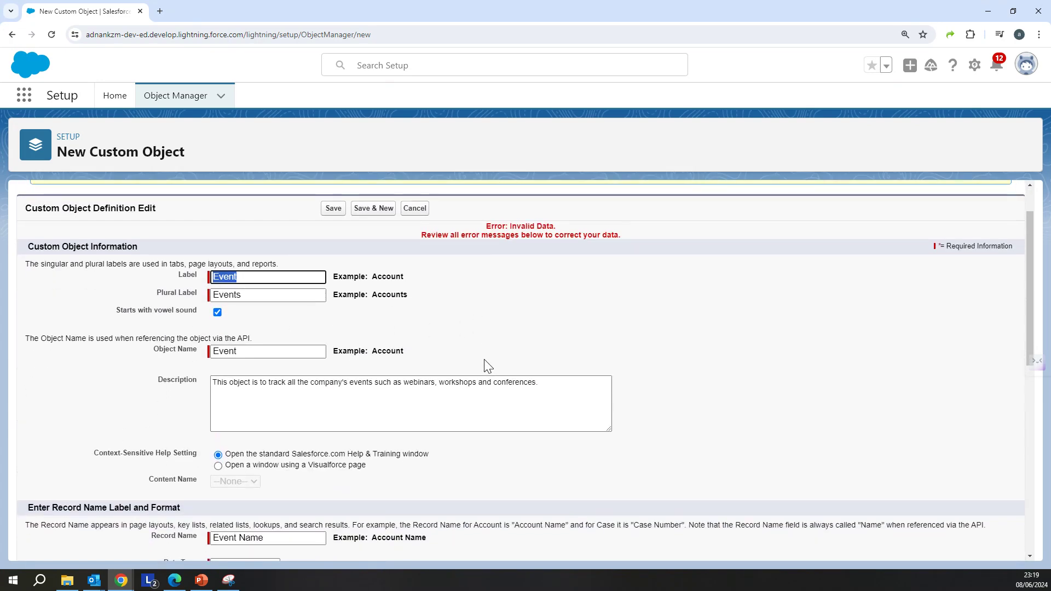
pyautogui.scroll(-3, 487, 365)
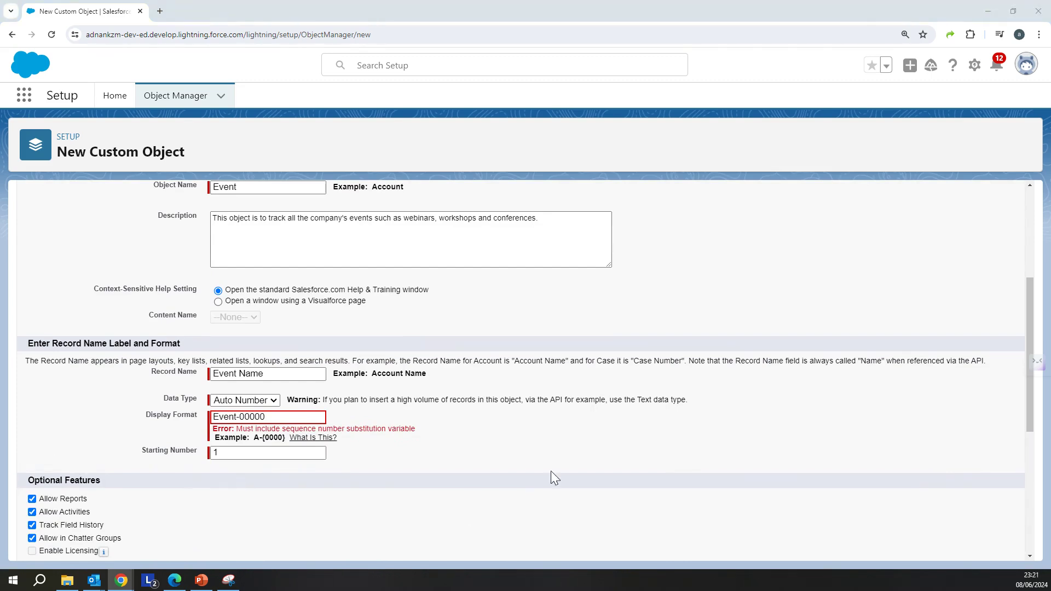
pyautogui.scroll(2, 680, 394)
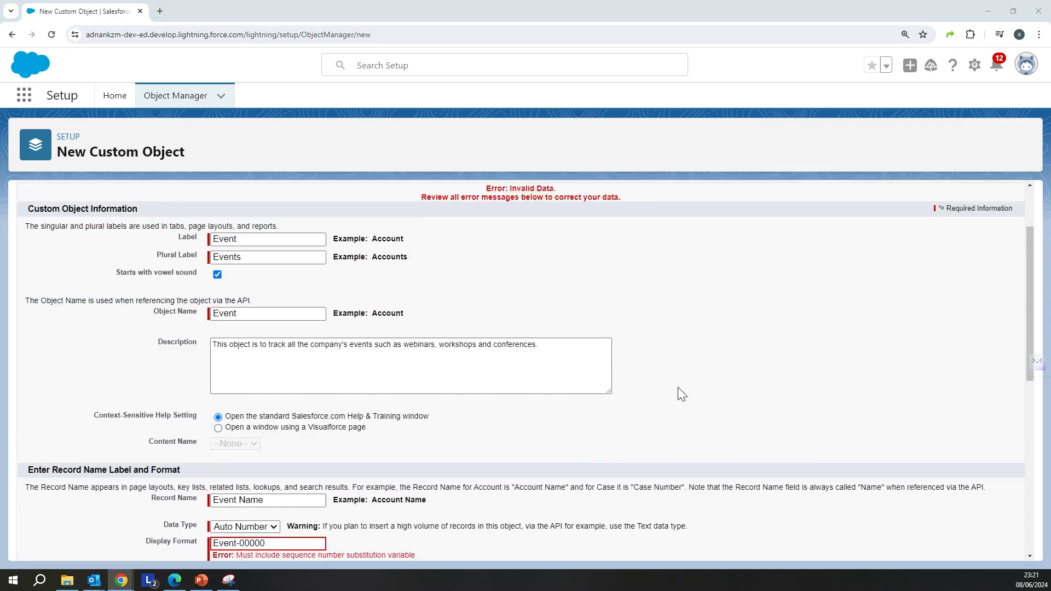
pyautogui.scroll(-1, 519, 488)
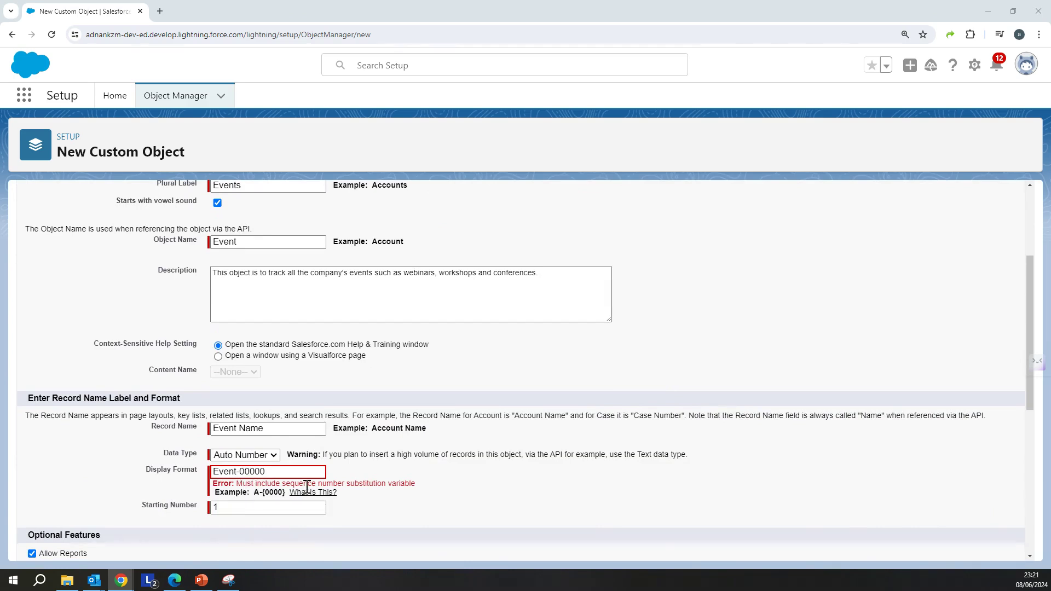
pyautogui.click(244, 472)
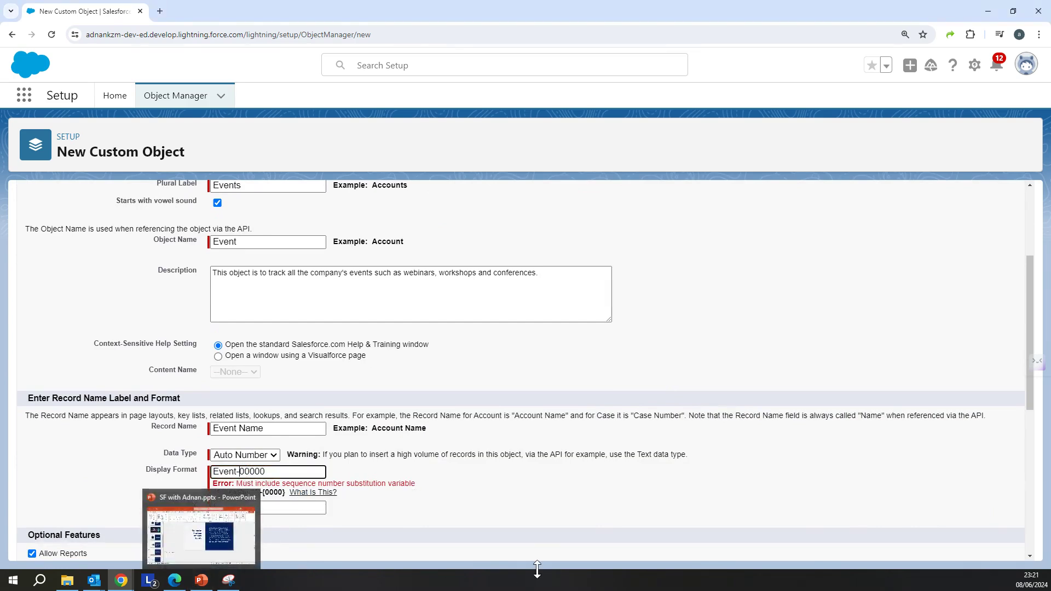
pyautogui.write('{')
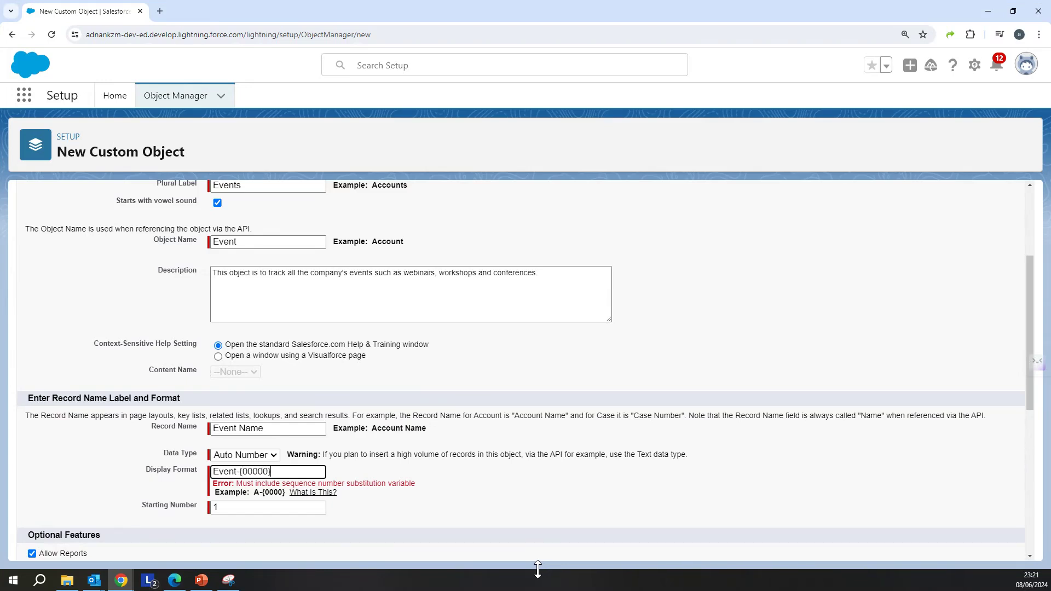
pyautogui.scroll(-5, 411, 457)
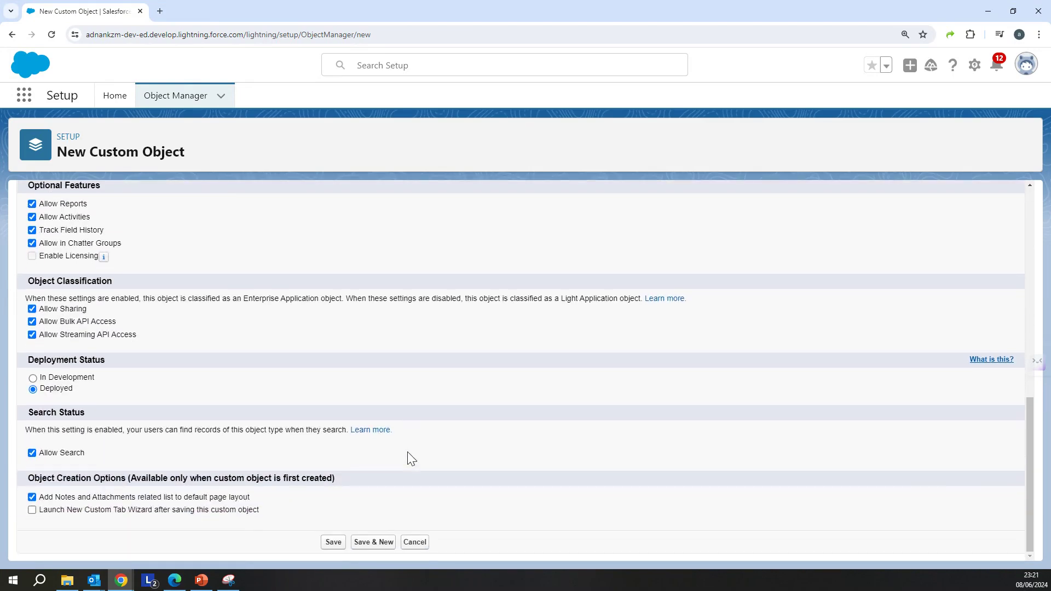
# Save the new Event custom object.
pyautogui.click(338, 543)
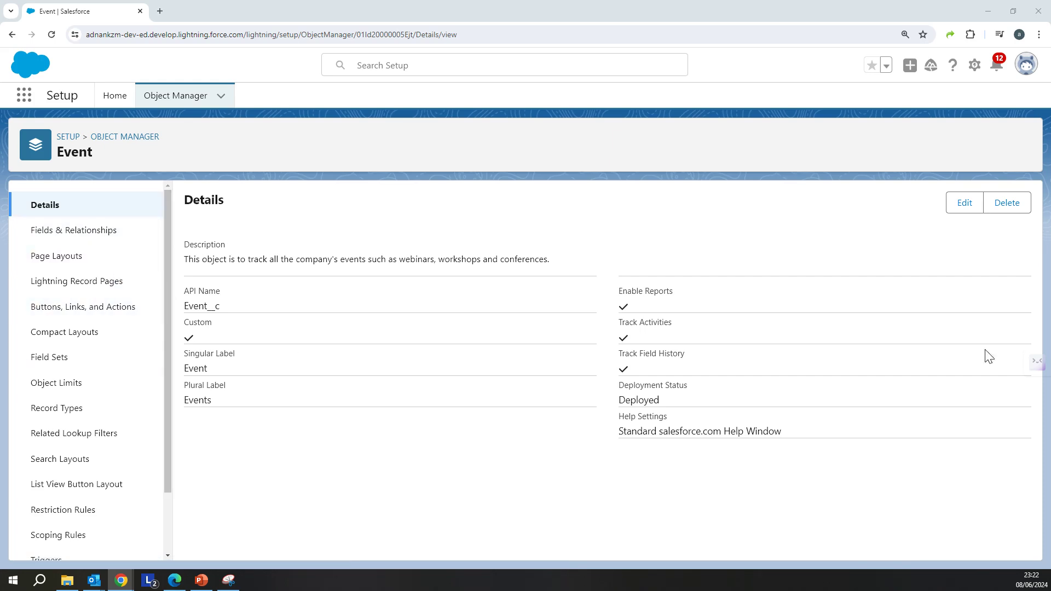
# Look through the Event object's fields and relationships, page layouts, new page layout form, Lightning record pages and record types, returning to its details.
pyautogui.click(97, 230)
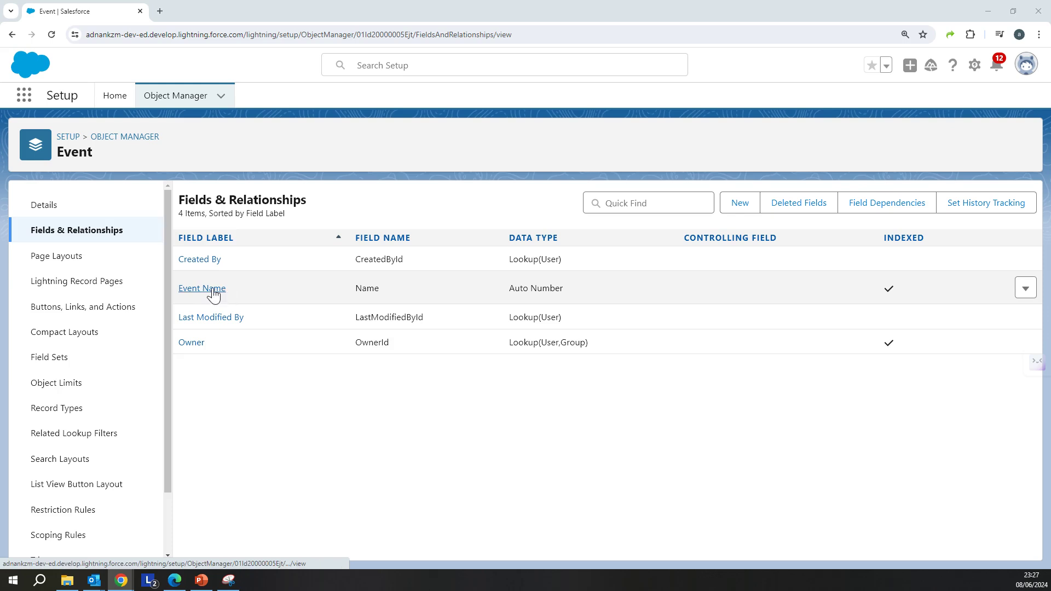
pyautogui.click(55, 257)
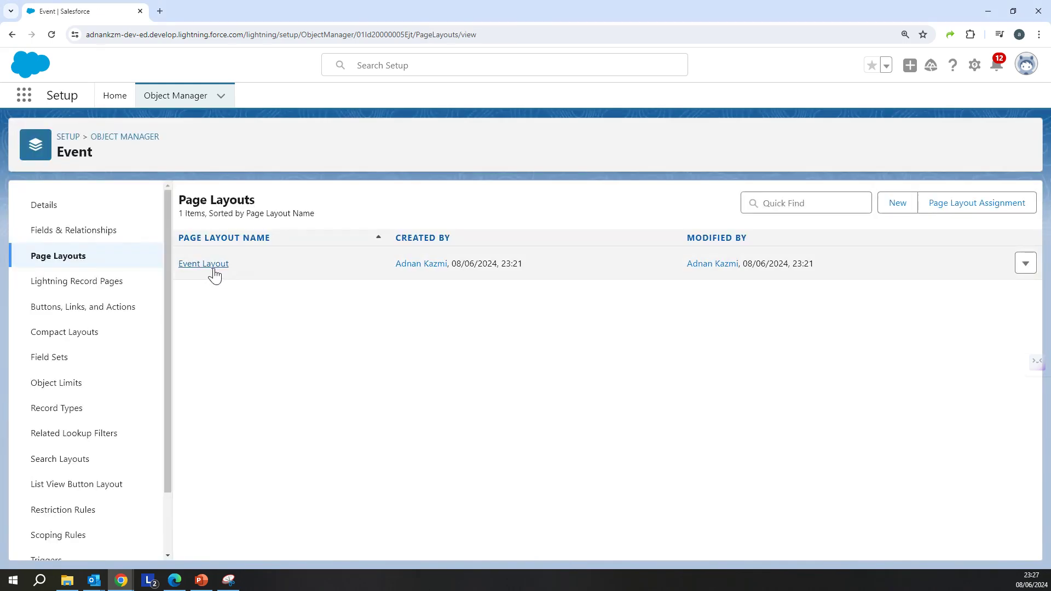
pyautogui.click(897, 207)
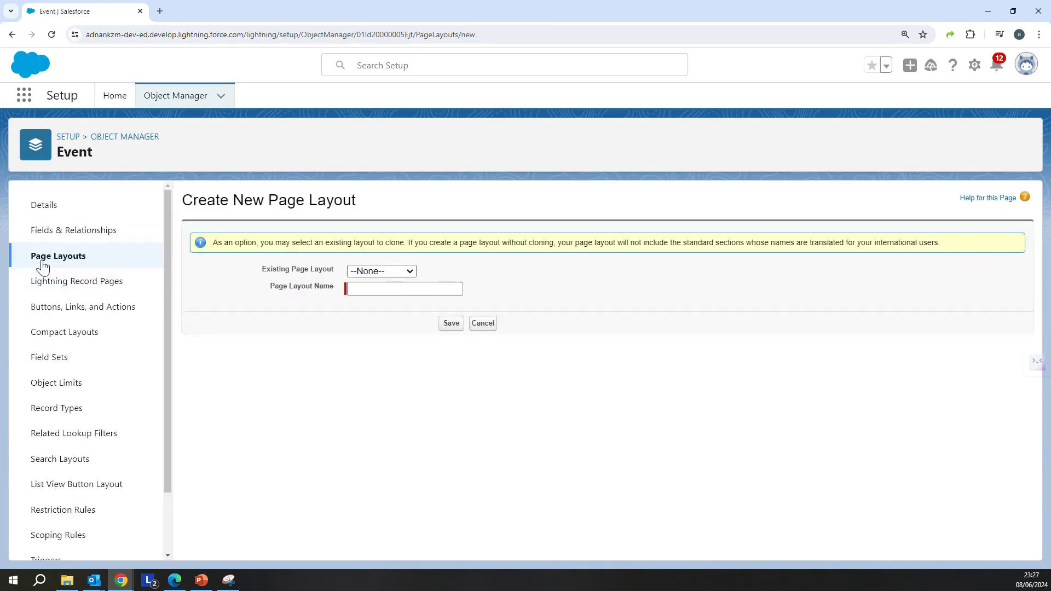
pyautogui.click(484, 326)
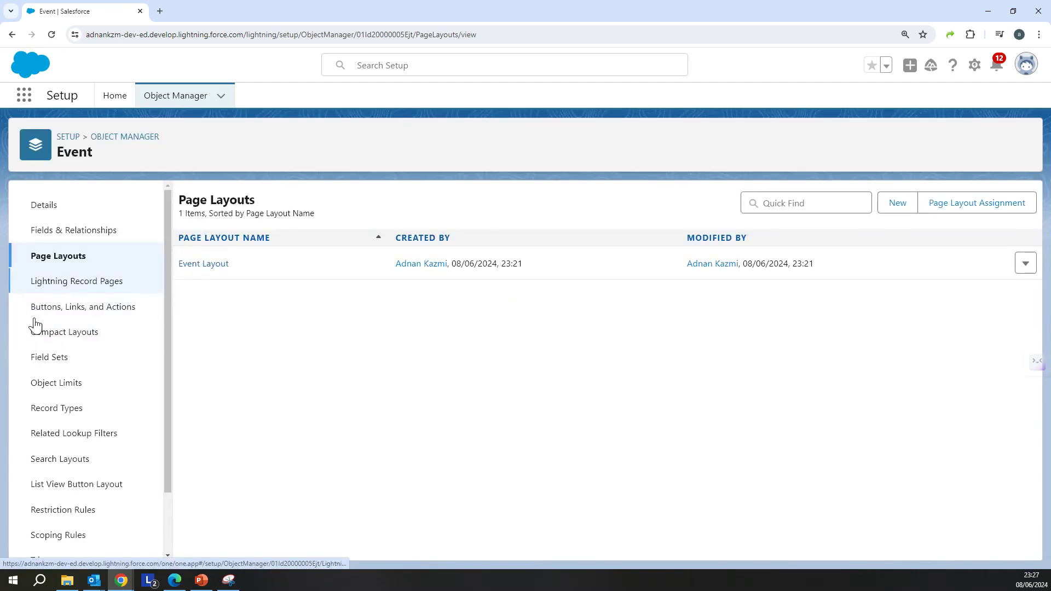
pyautogui.click(86, 284)
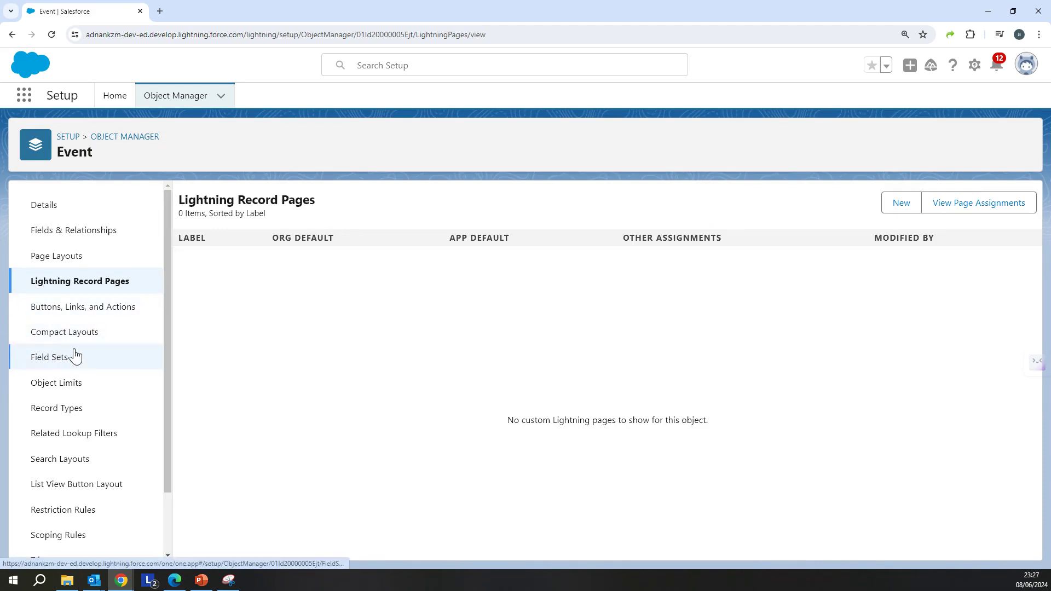
pyautogui.click(67, 411)
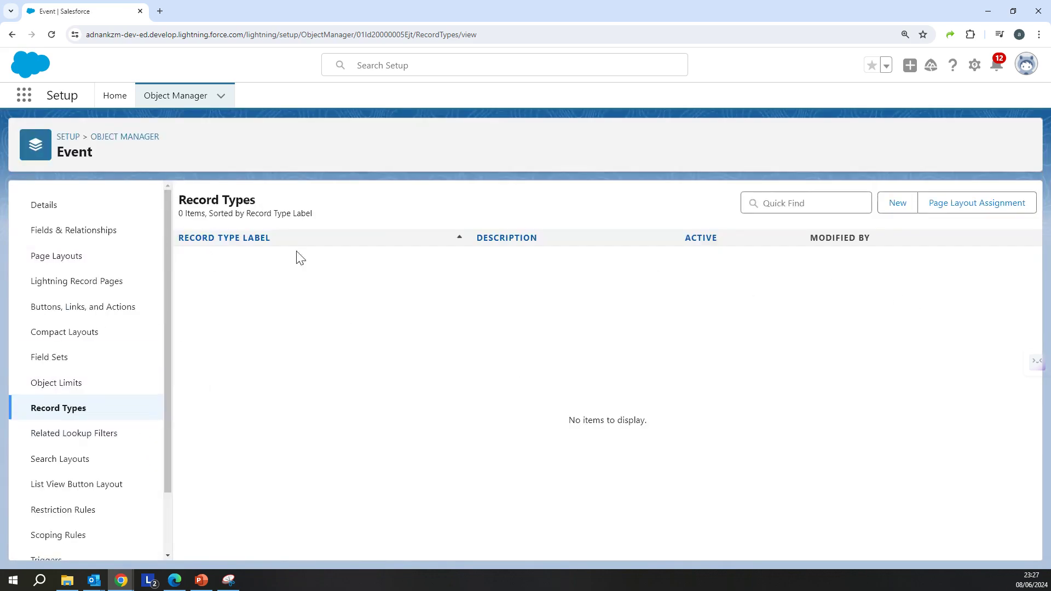
pyautogui.click(61, 212)
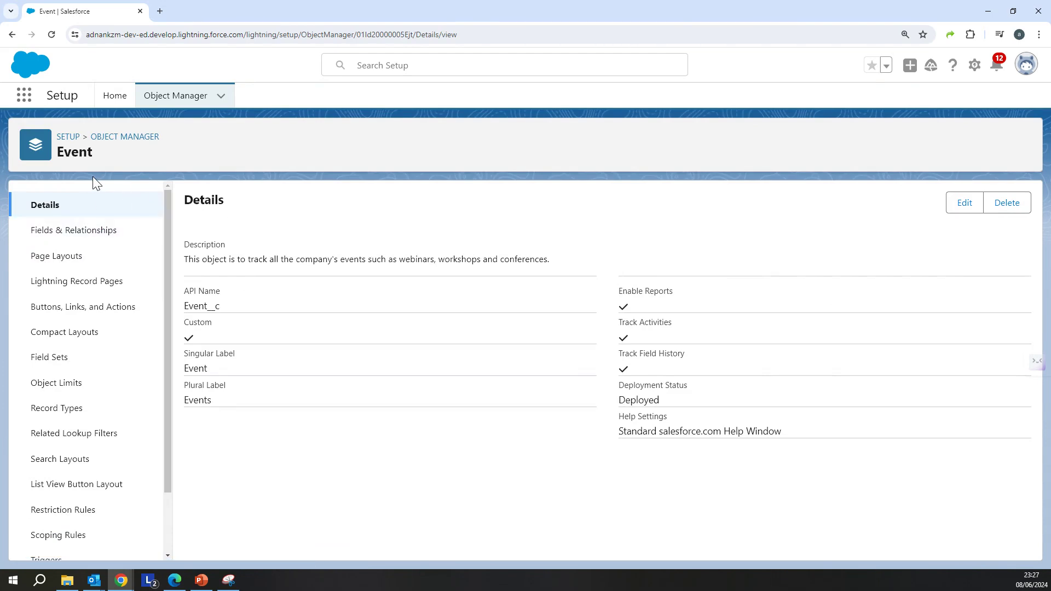
# Search the available apps and items for "event" and close the search.
pyautogui.click(23, 96)
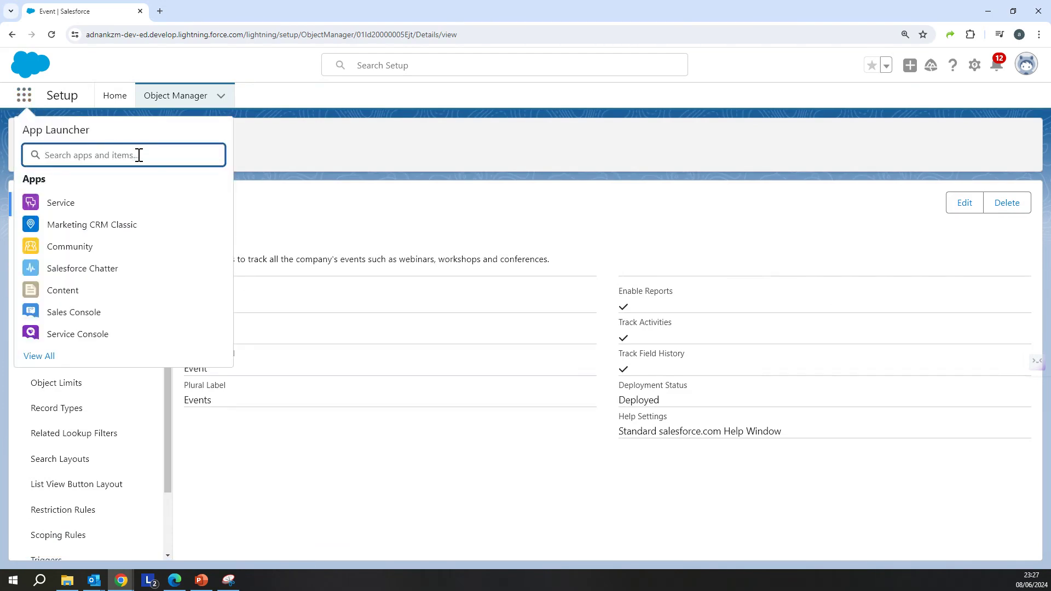
pyautogui.write('event')
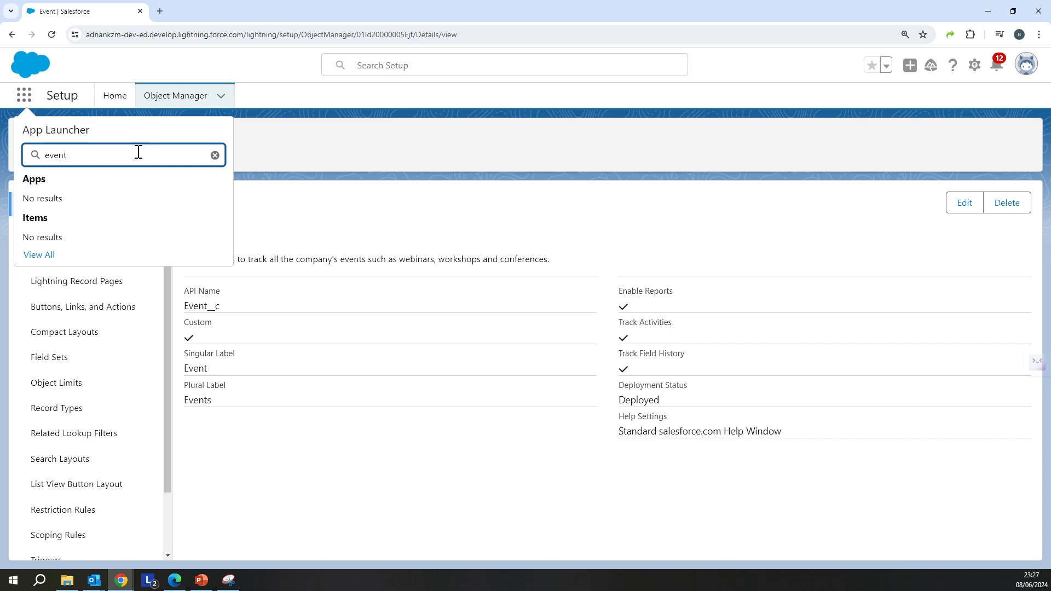
pyautogui.click(215, 155)
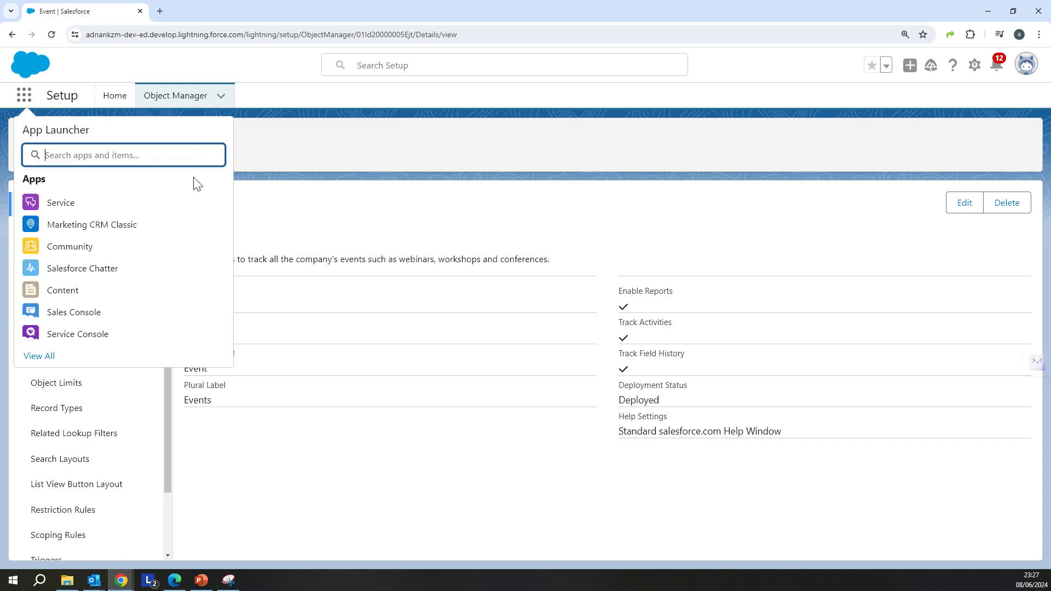
pyautogui.click(279, 158)
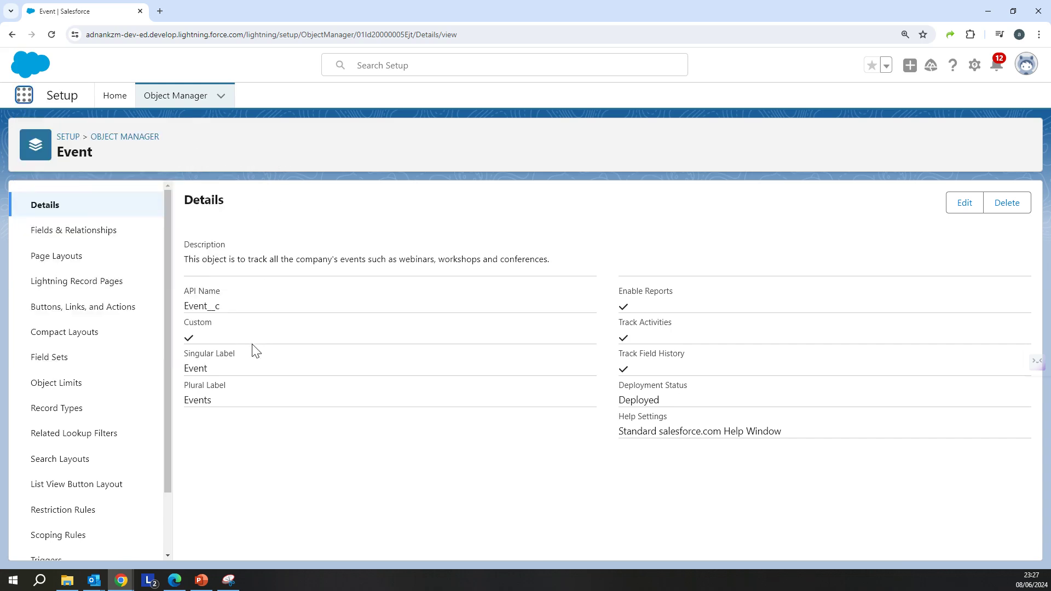
# Search the Setup home for "tab" and open the Tabs settings under User Interface.
pyautogui.click(114, 97)
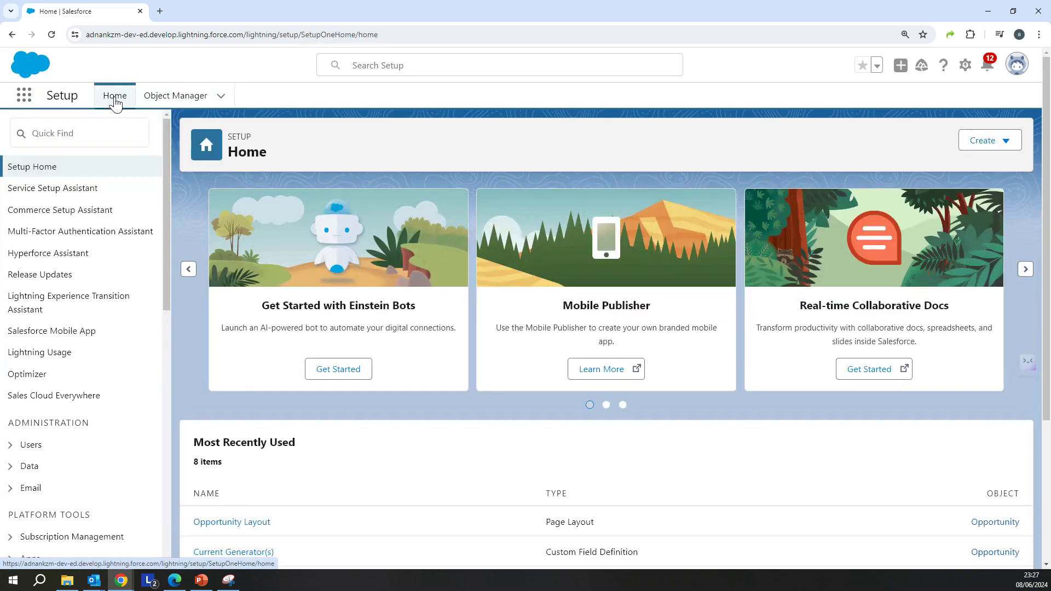
pyautogui.click(115, 133)
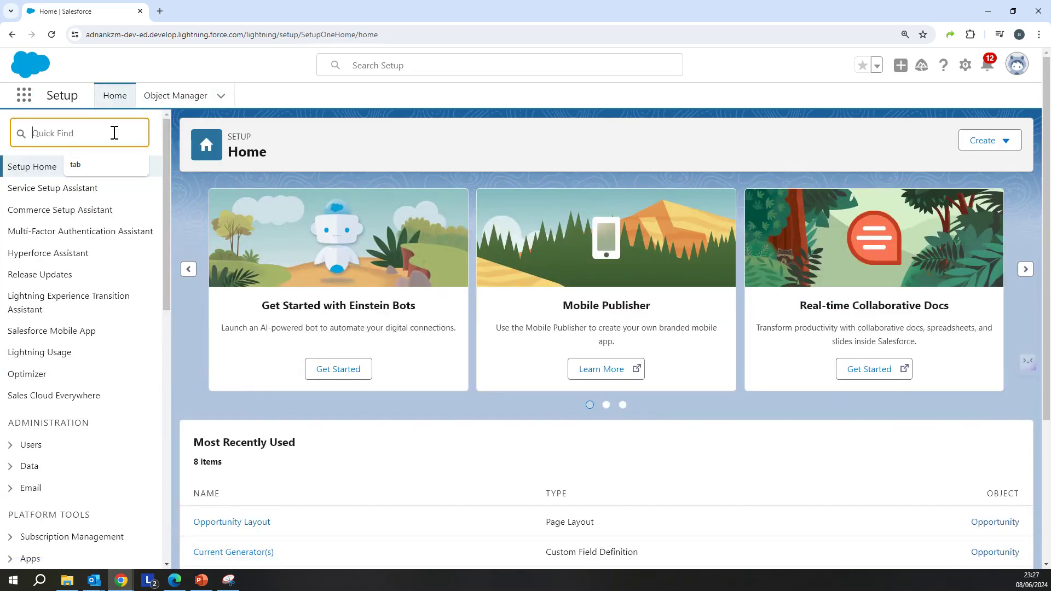
pyautogui.write('tab')
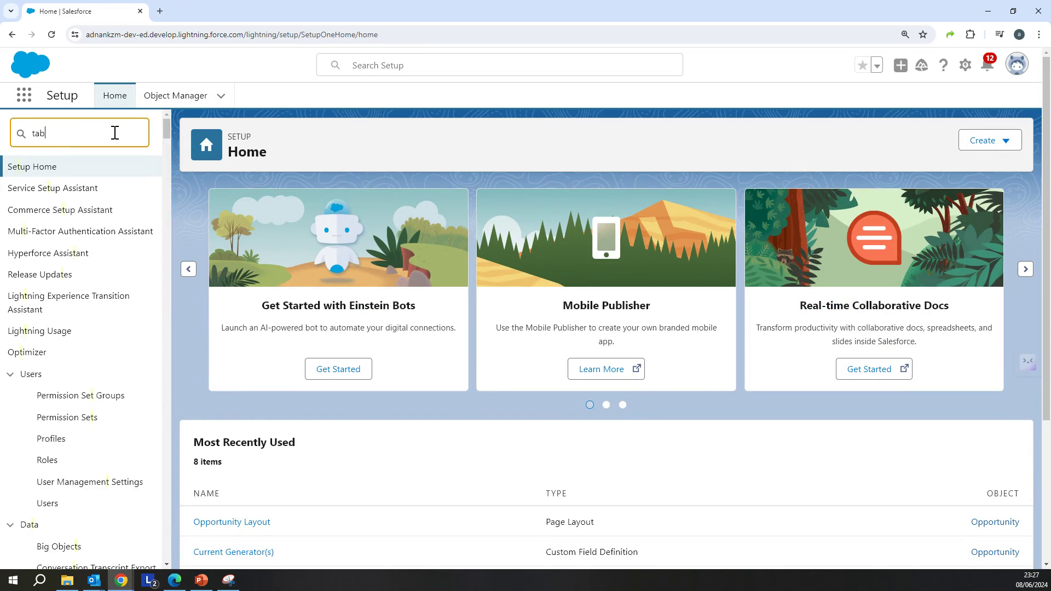
pyautogui.click(45, 322)
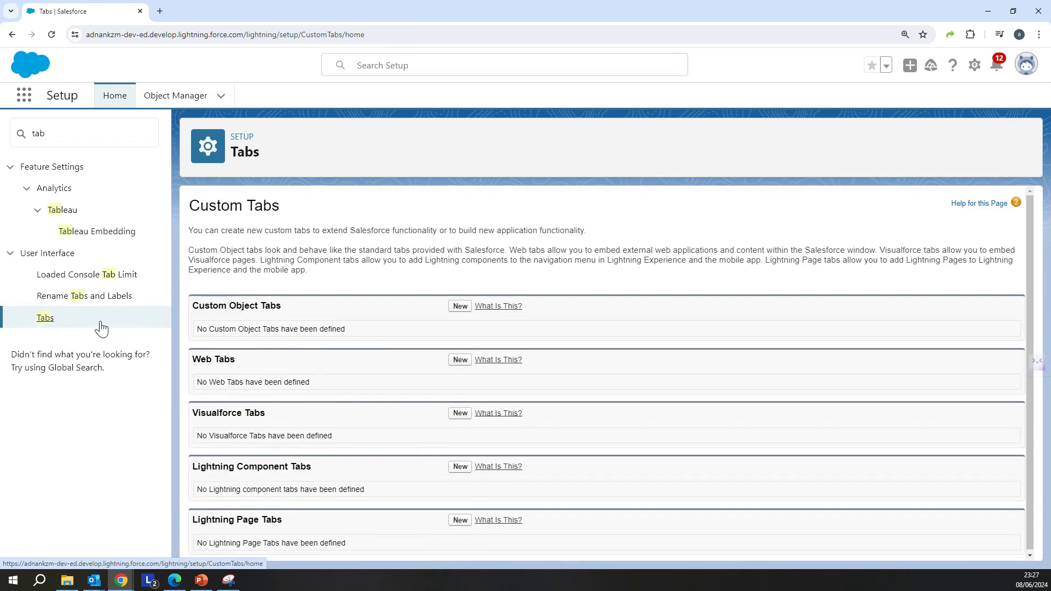
pyautogui.click(115, 96)
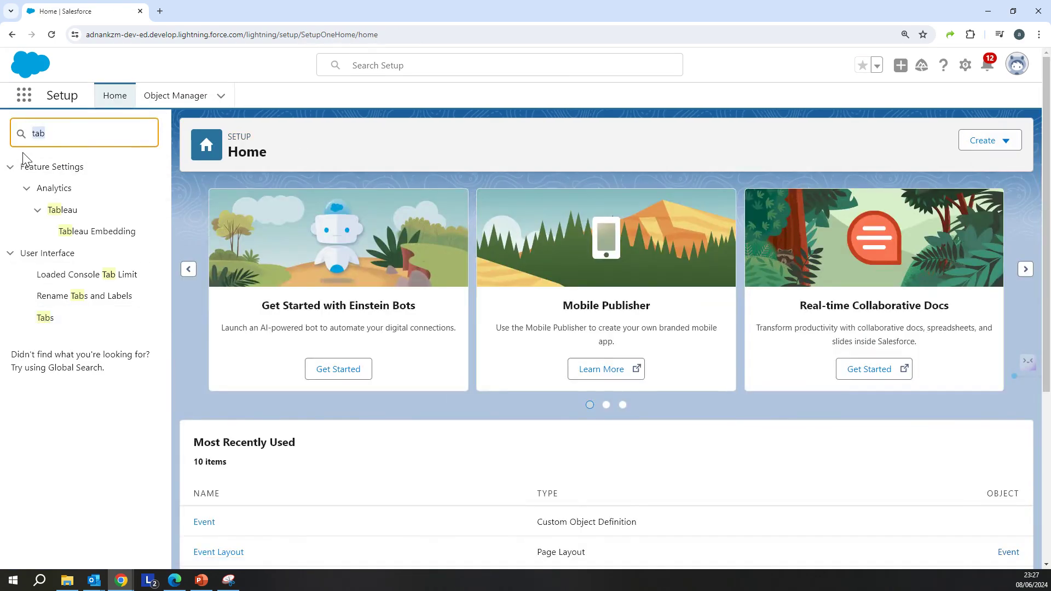
pyautogui.click(42, 318)
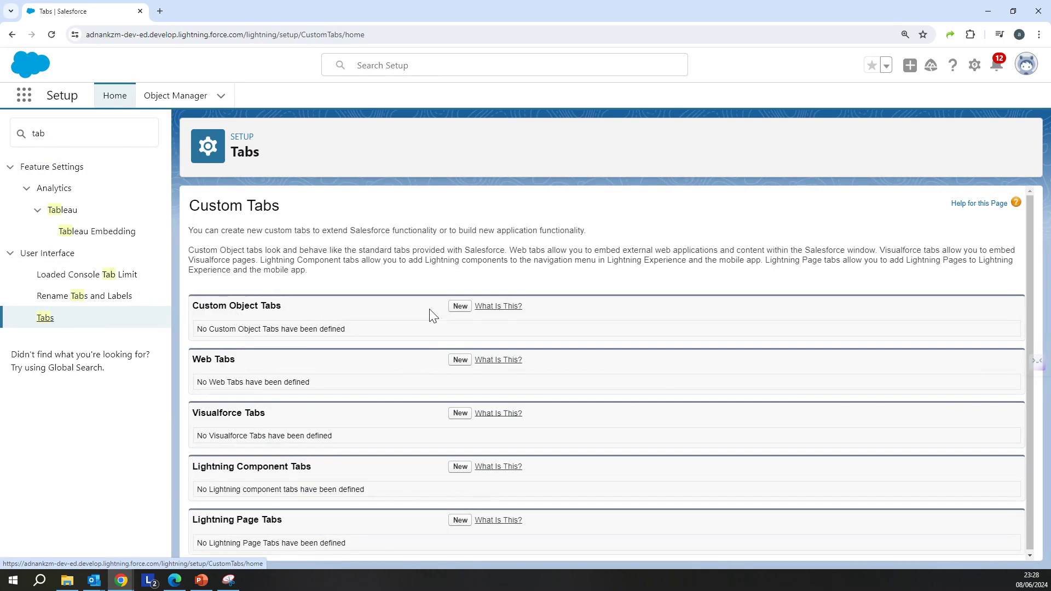
# Create a new custom object tab and choose Event as its object.
pyautogui.click(458, 307)
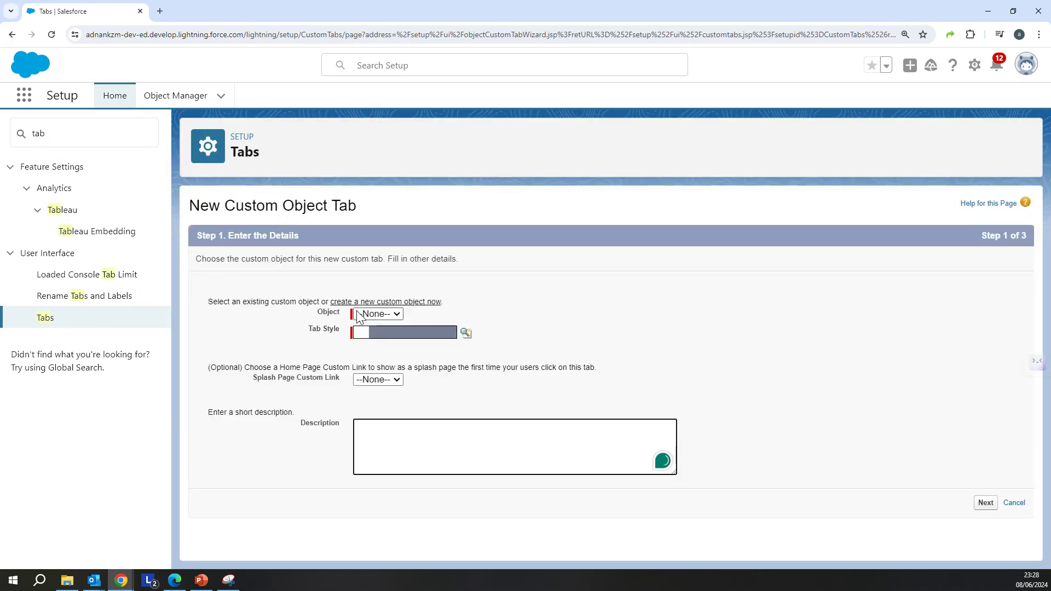
pyautogui.click(391, 318)
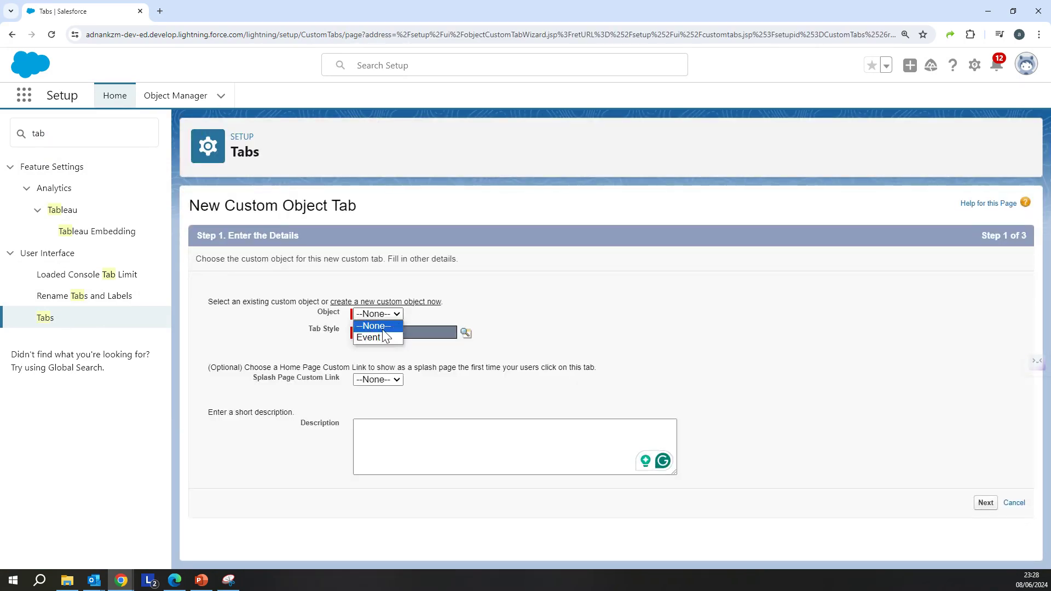
pyautogui.click(283, 313)
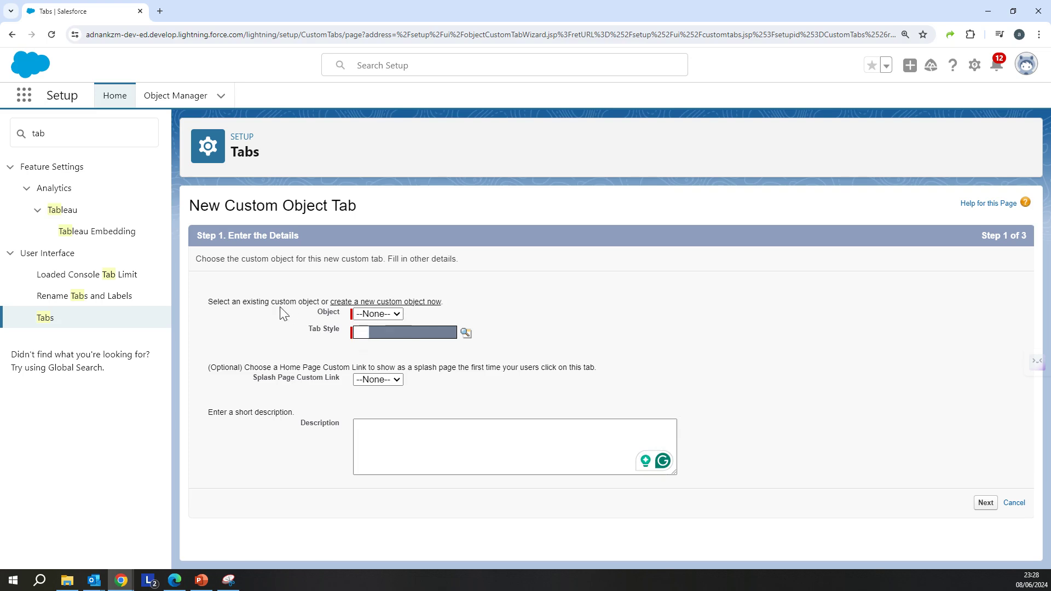
pyautogui.click(367, 316)
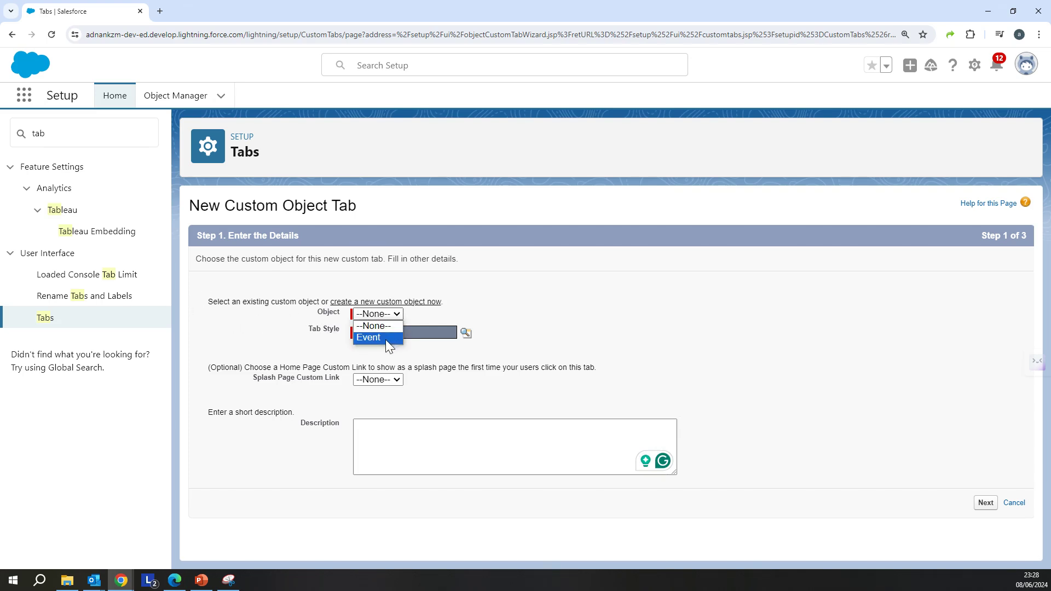
pyautogui.click(384, 339)
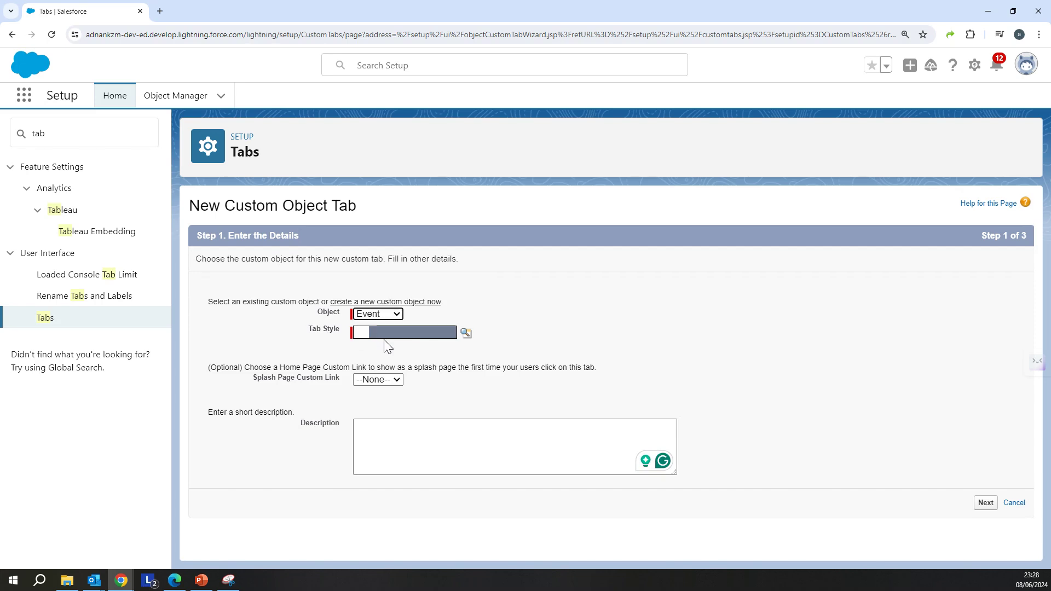
pyautogui.click(375, 313)
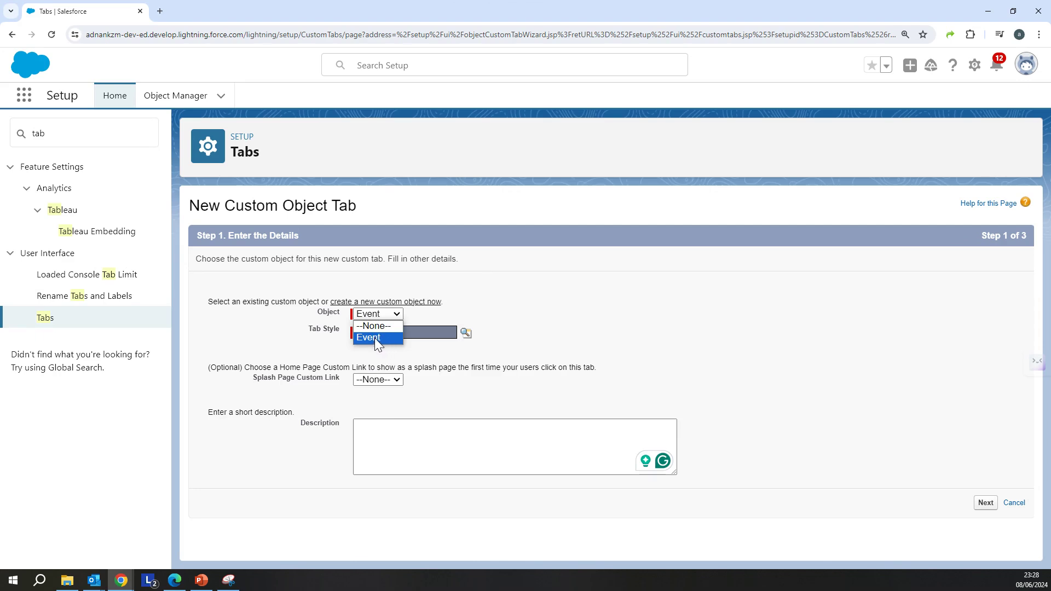
pyautogui.click(376, 337)
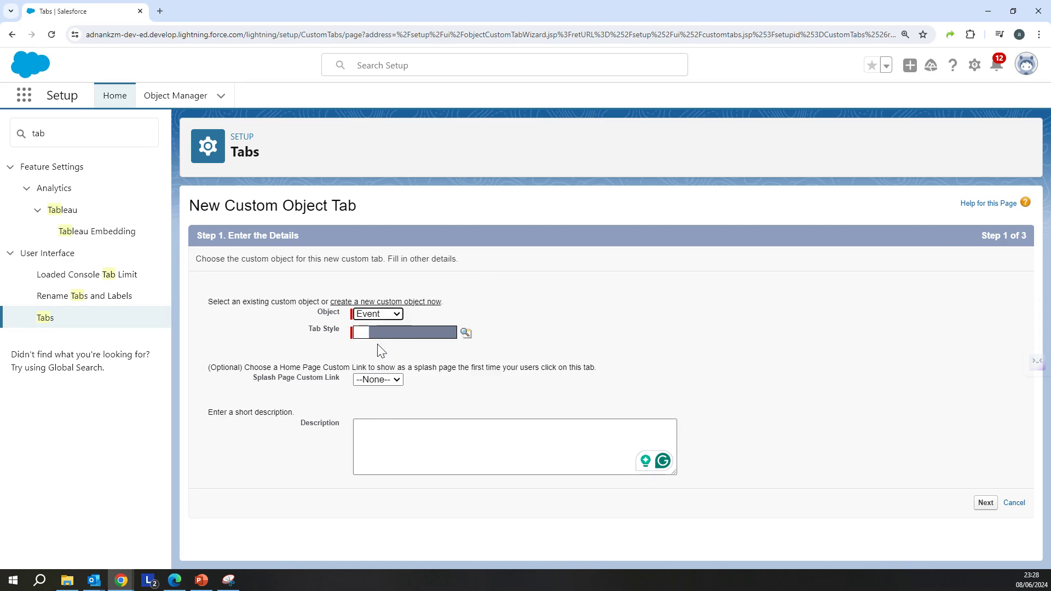
# Set the tab style to Presenter, leave the description blank and continue to the profile assignment.
pyautogui.click(466, 334)
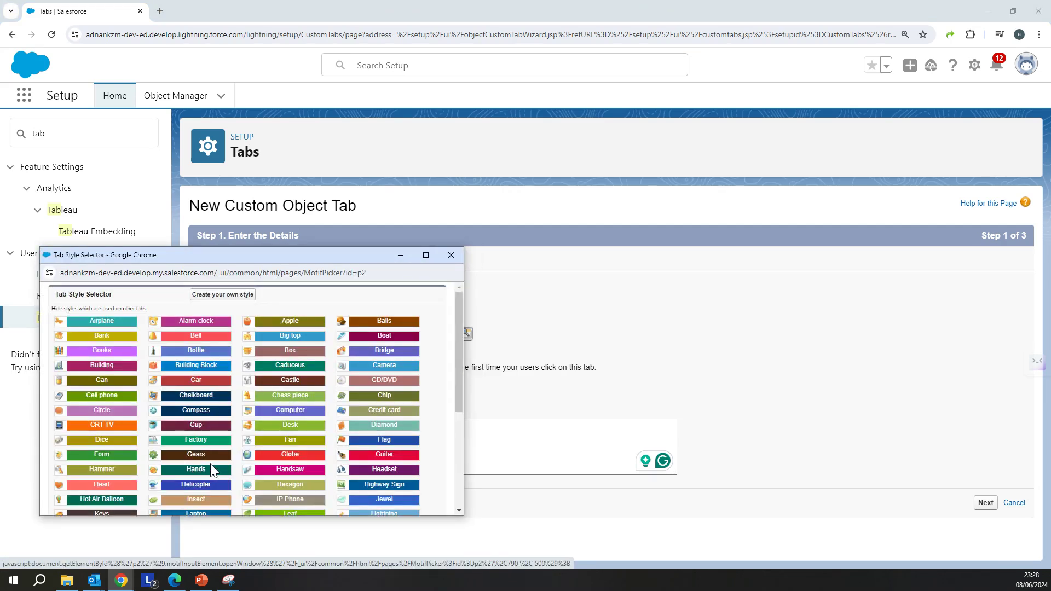
pyautogui.scroll(-1, 218, 499)
pyautogui.scroll(-3, 217, 494)
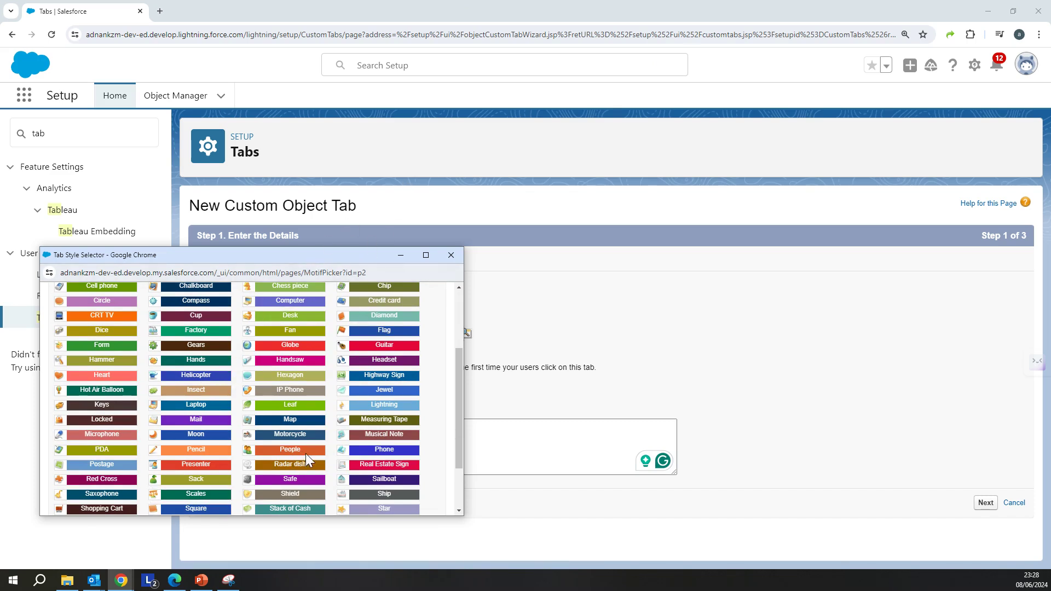
pyautogui.click(153, 464)
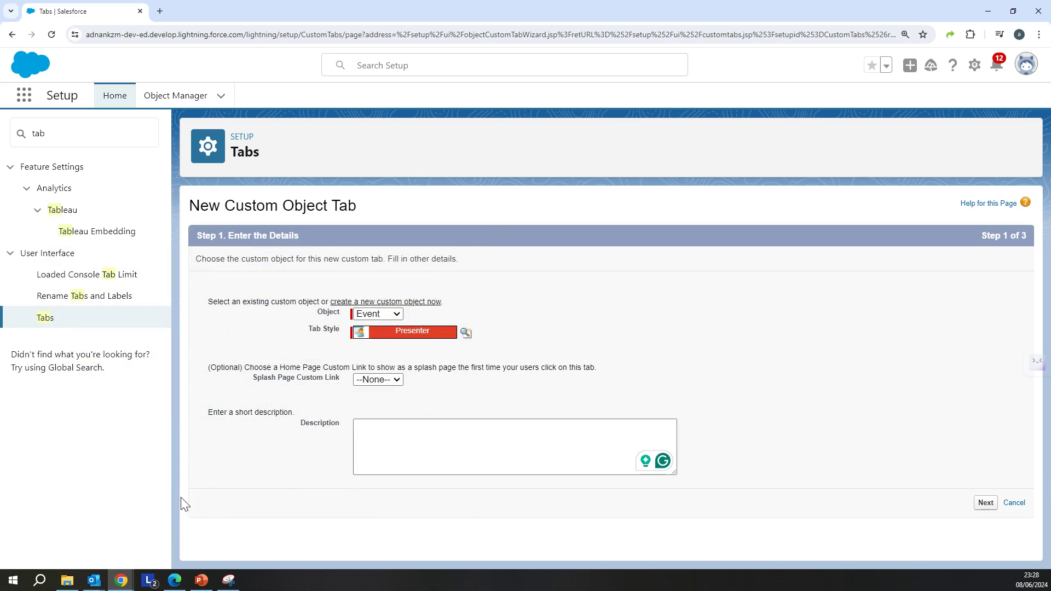
pyautogui.click(473, 446)
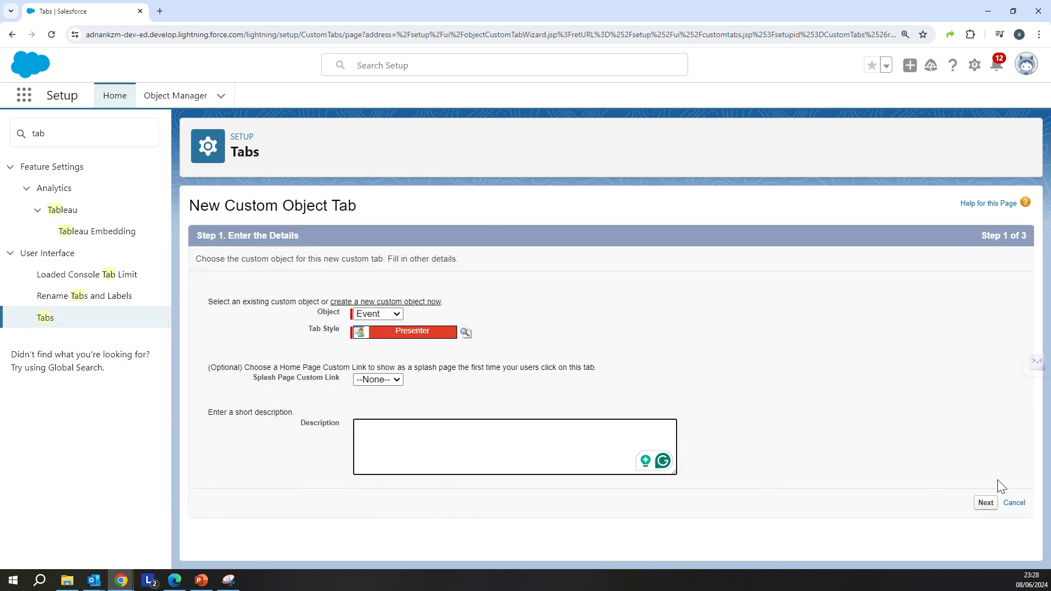
pyautogui.click(986, 502)
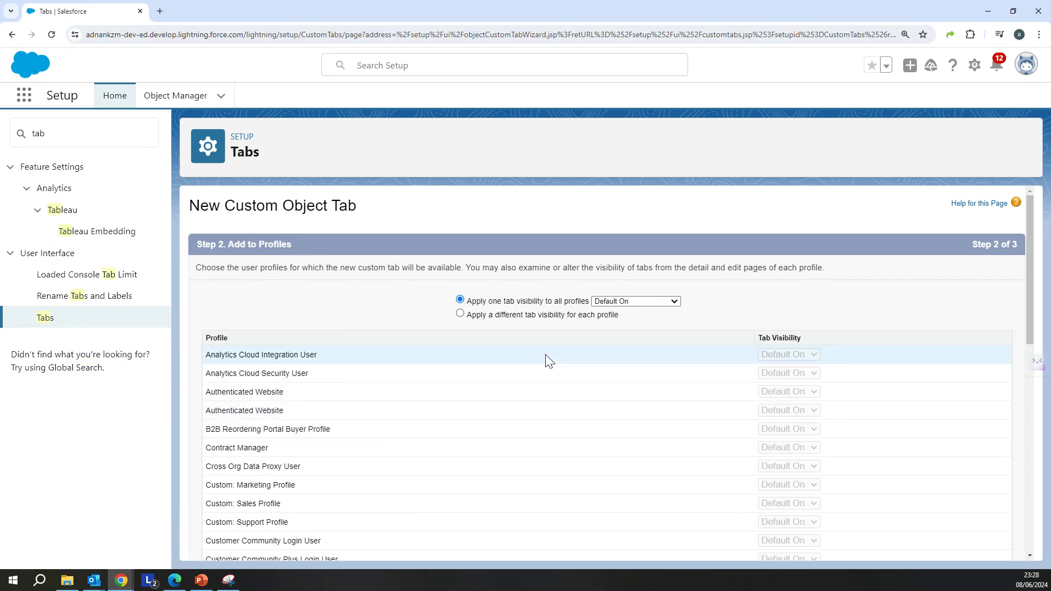
# Examine the tab visibility options and the list of profiles they apply to for the new custom object tab.
pyautogui.click(460, 314)
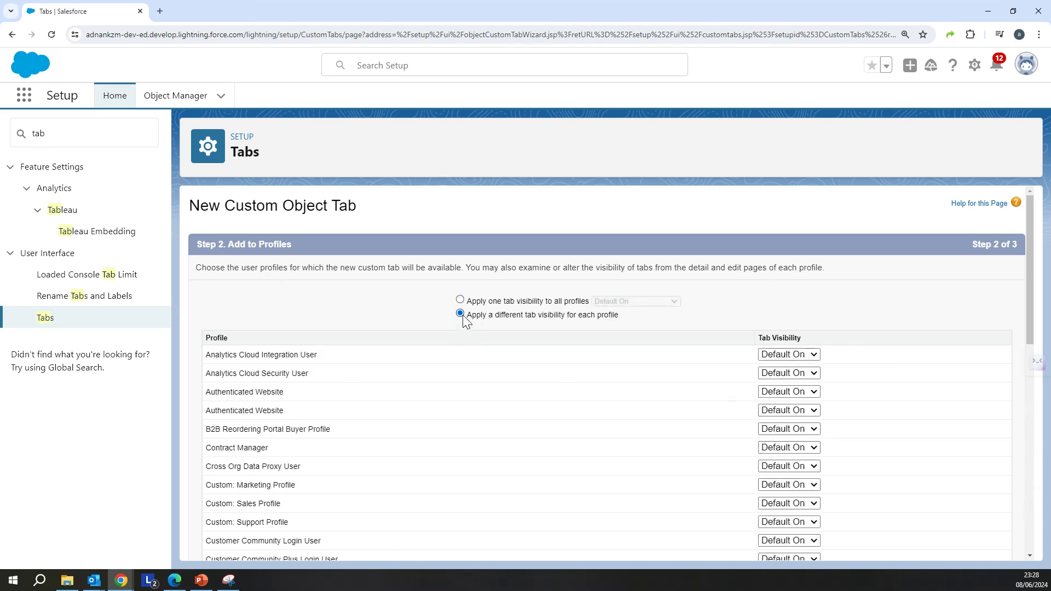
pyautogui.click(461, 300)
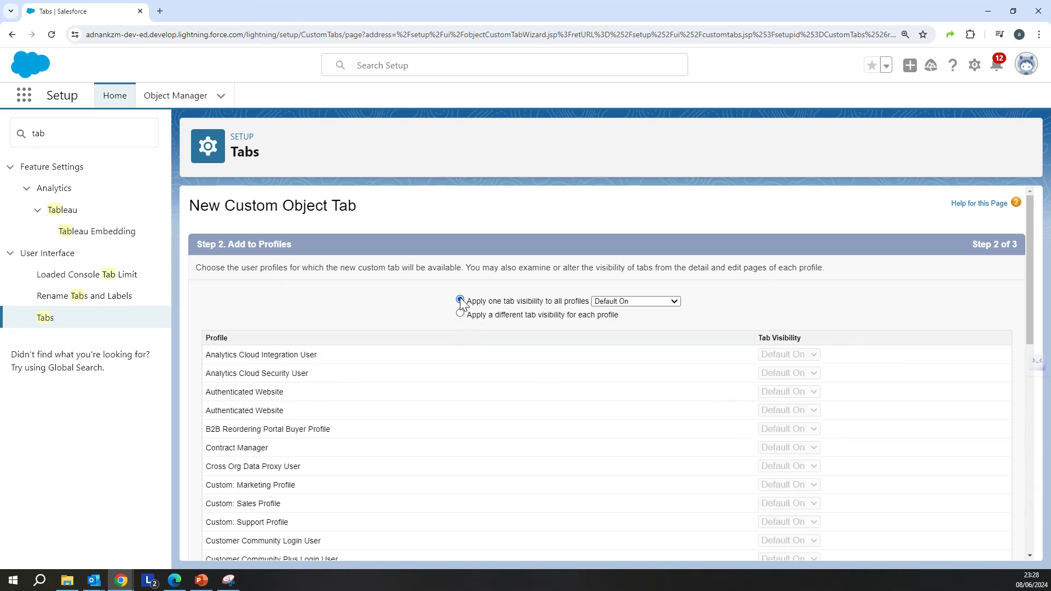
pyautogui.click(652, 302)
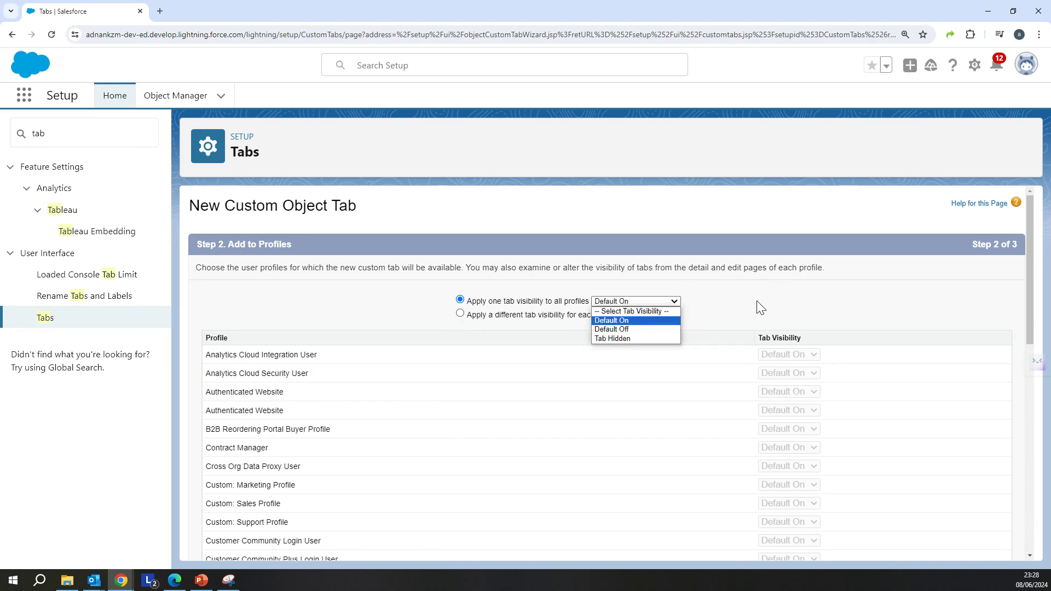
pyautogui.scroll(-10, 830, 361)
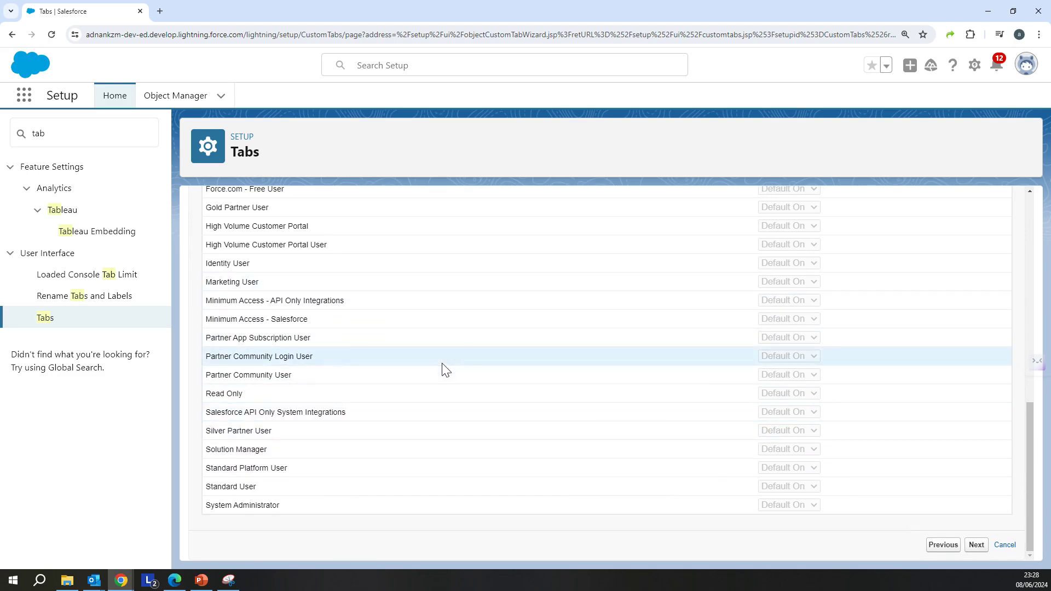
pyautogui.scroll(4, 603, 427)
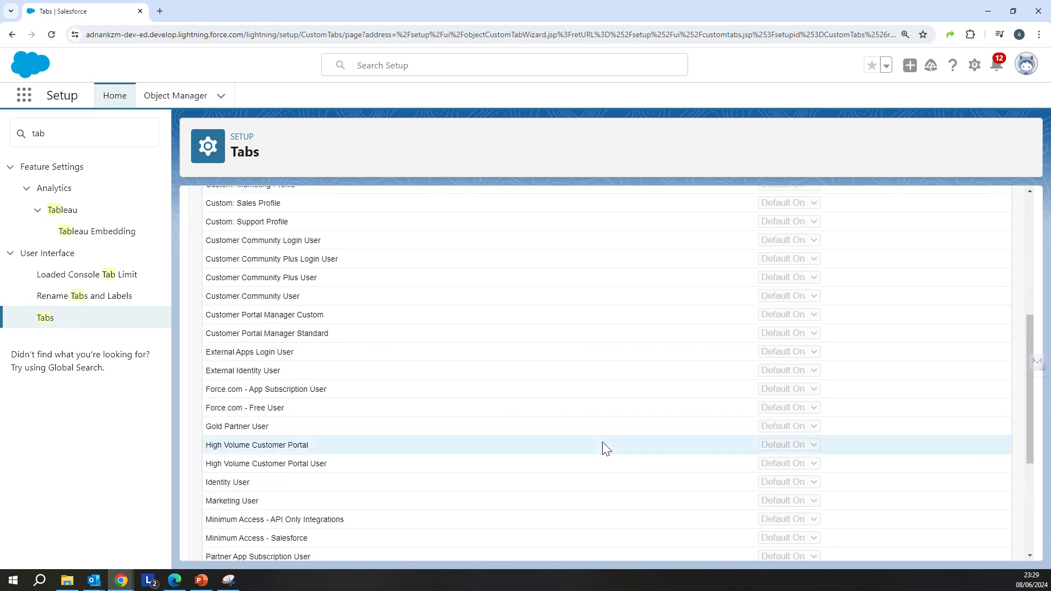
pyautogui.scroll(5, 604, 448)
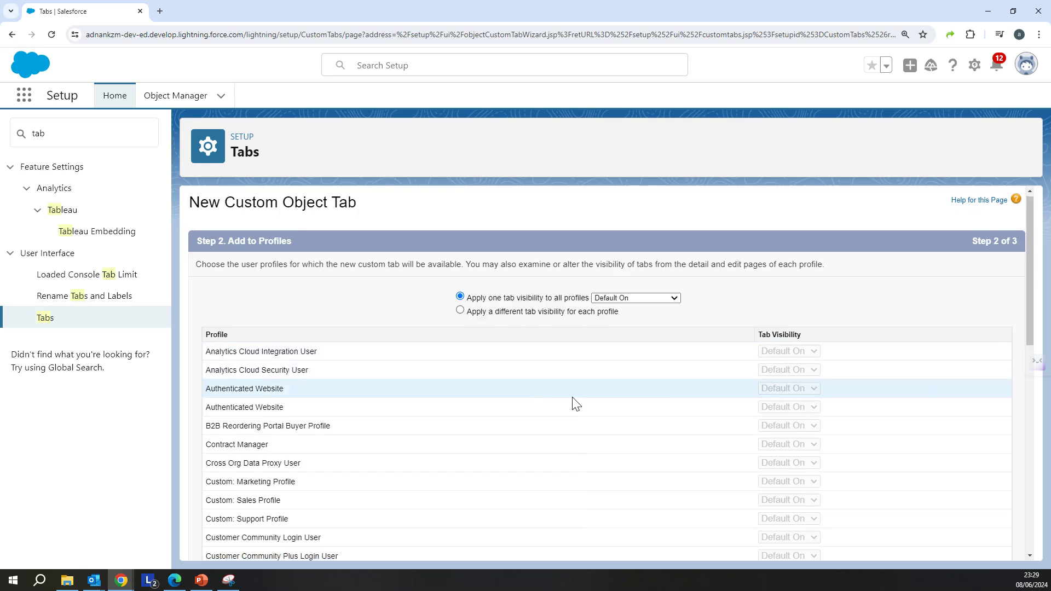
pyautogui.scroll(-5, 574, 402)
pyautogui.scroll(5, 575, 403)
pyautogui.scroll(-10, 575, 403)
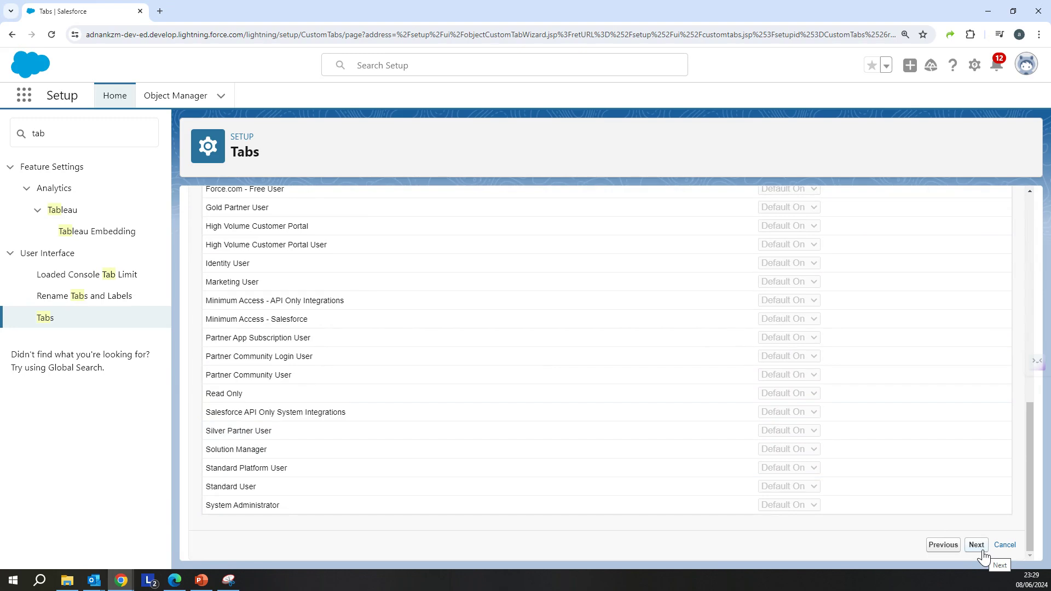
pyautogui.scroll(10, 773, 413)
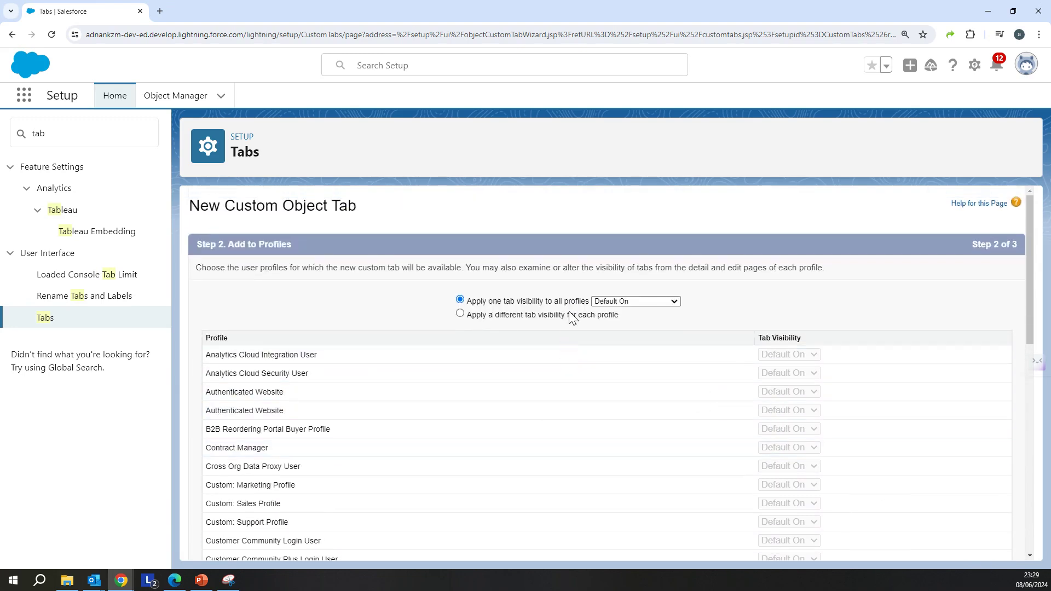
# Try applying a different tab visibility for each profile, checking the choice for the Standard User profile.
pyautogui.click(460, 313)
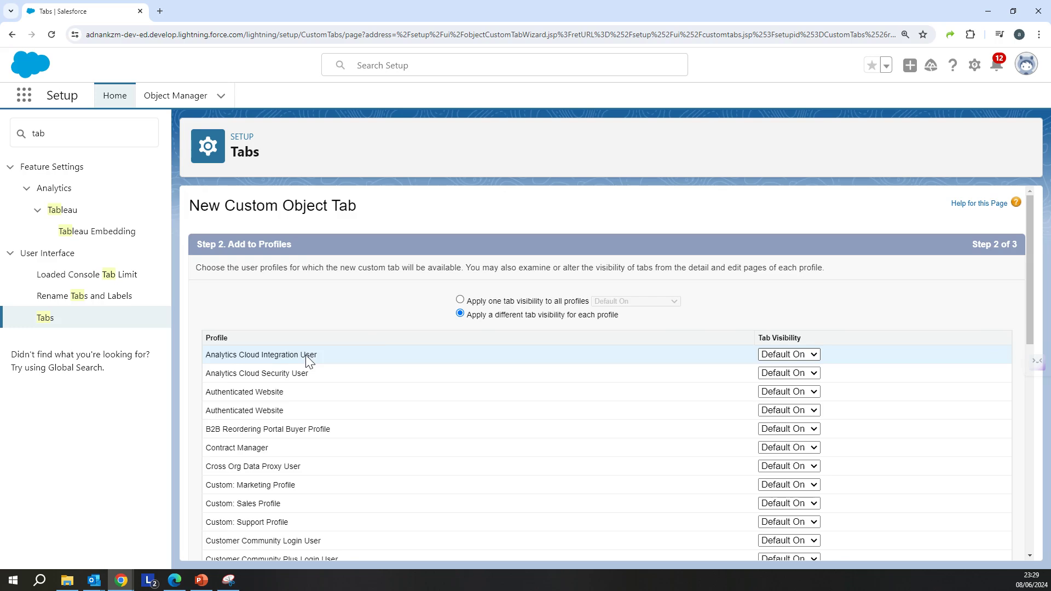
pyautogui.scroll(-10, 432, 394)
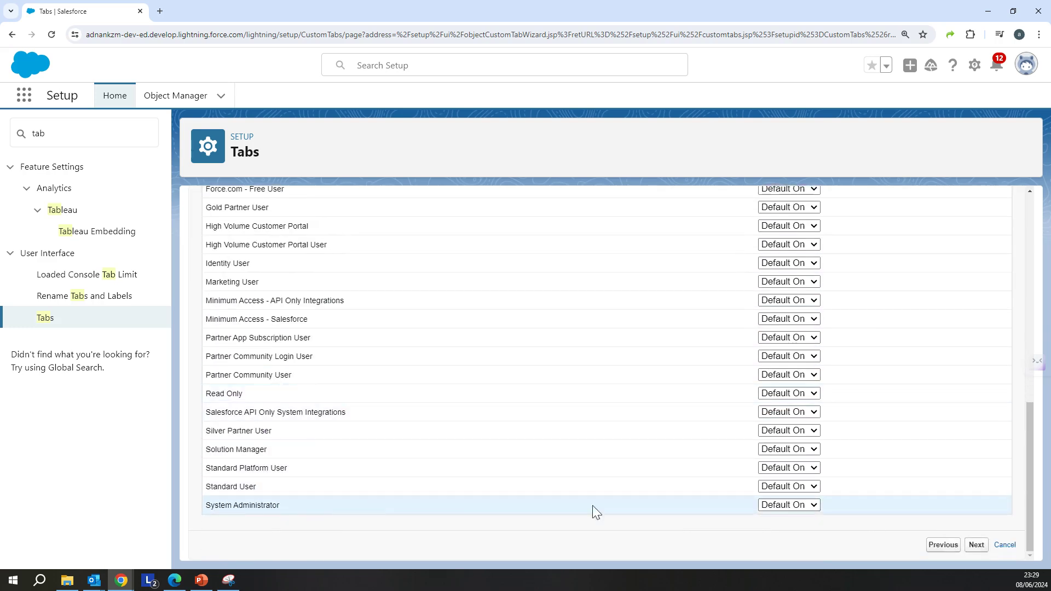
pyautogui.click(790, 486)
pyautogui.scroll(10, 722, 458)
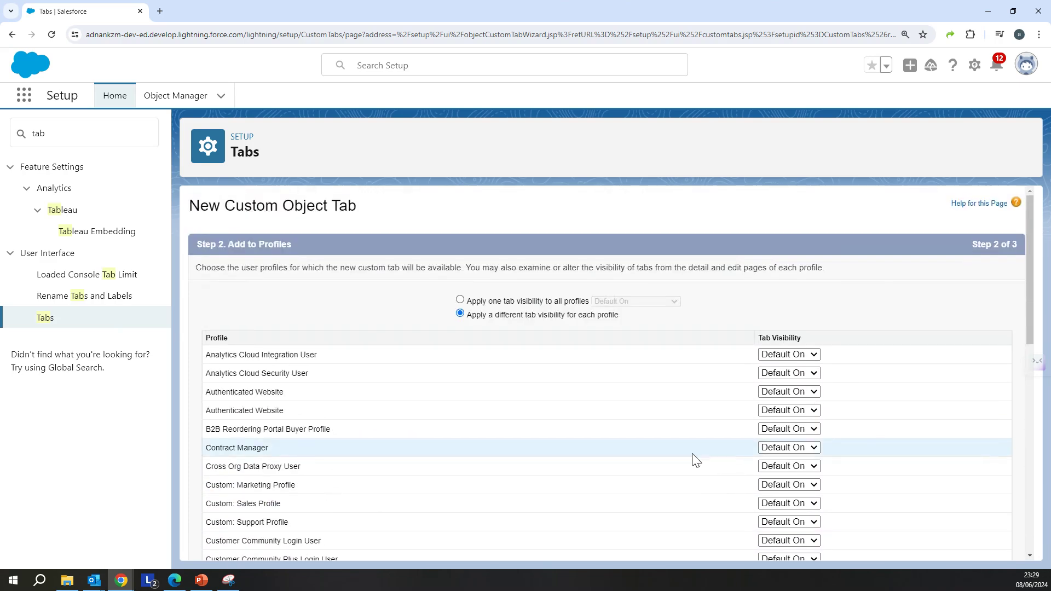
# Apply one tab visibility to all profiles and keep it at Default On.
pyautogui.click(479, 302)
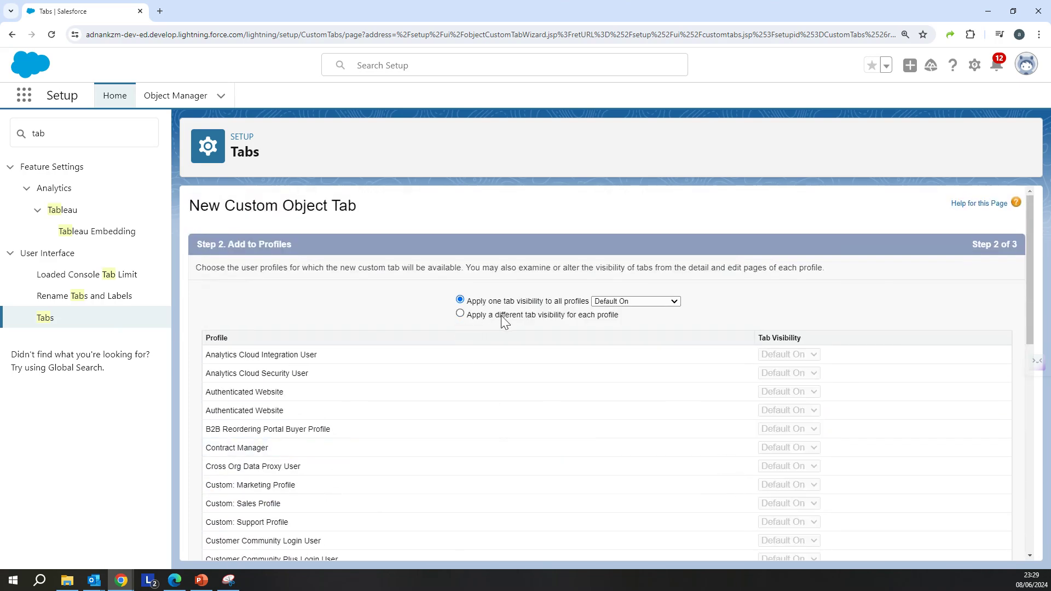
pyautogui.click(651, 302)
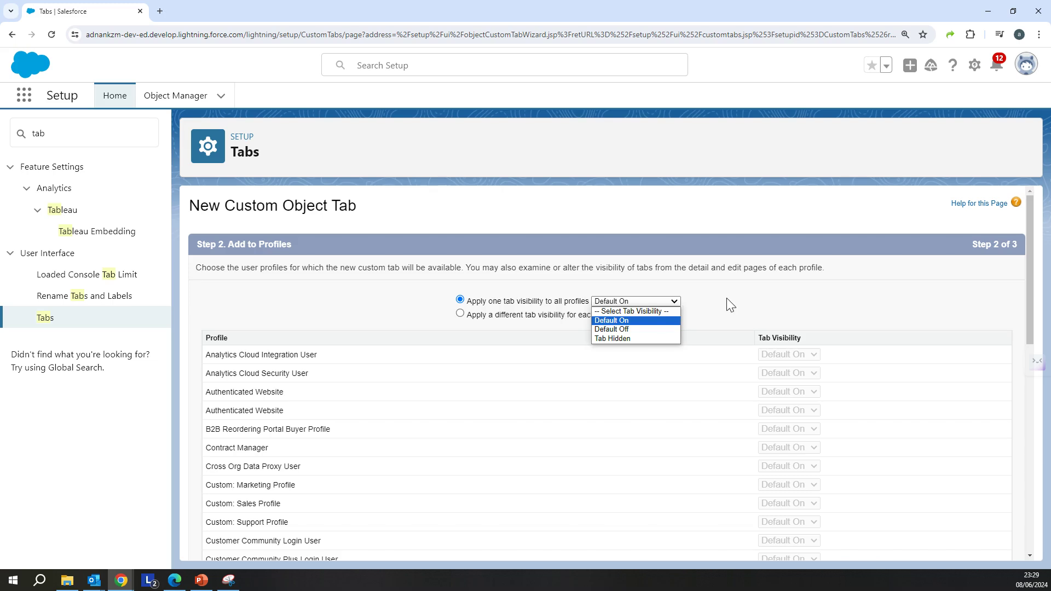
pyautogui.click(743, 304)
pyautogui.scroll(-10, 770, 360)
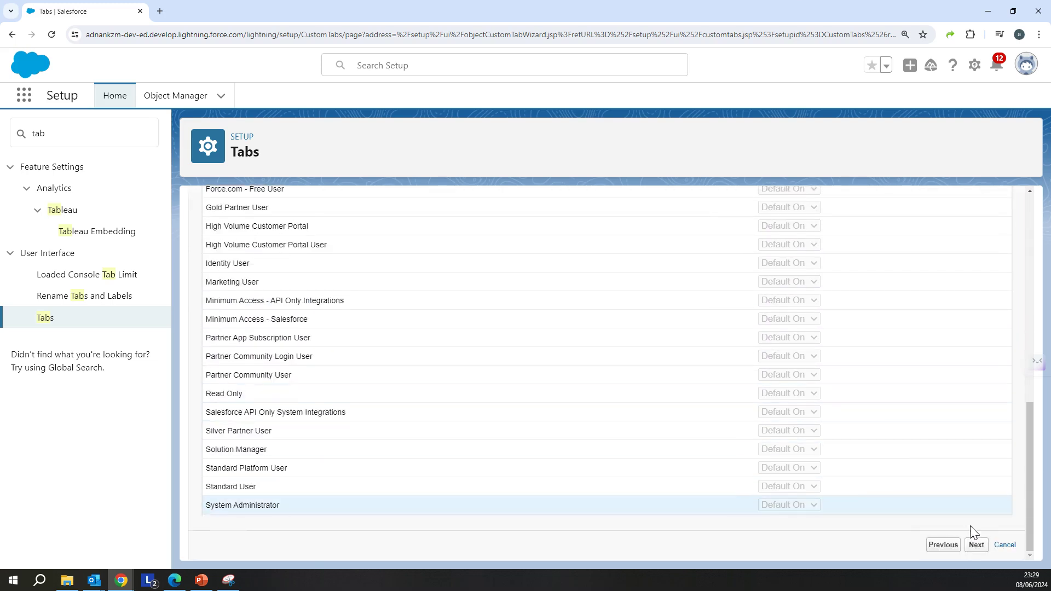
# Continue to the custom app assignment, keep the tab included in all apps and save it.
pyautogui.click(976, 544)
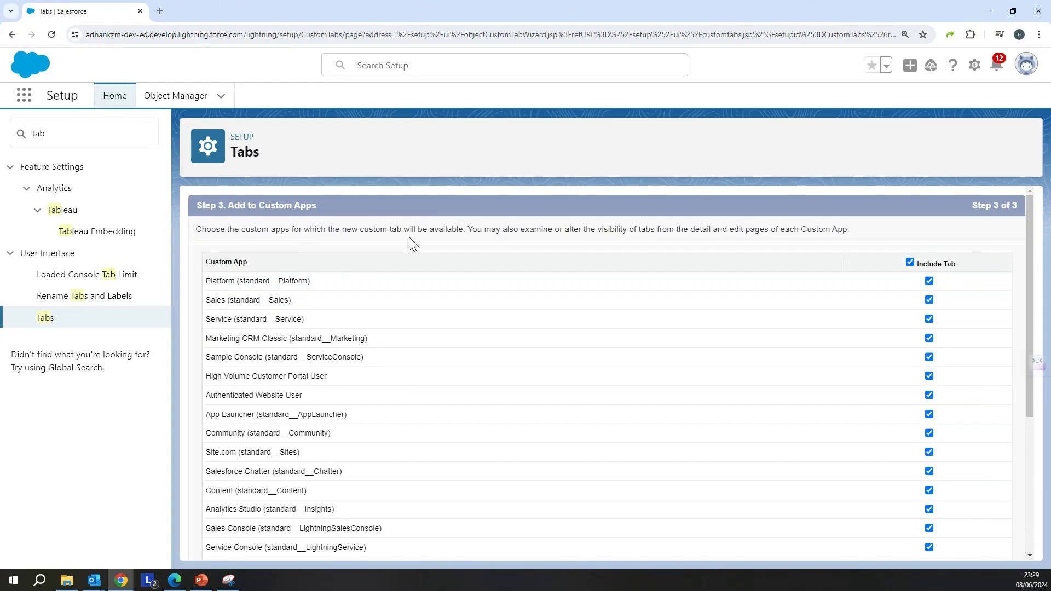
pyautogui.scroll(-4, 597, 325)
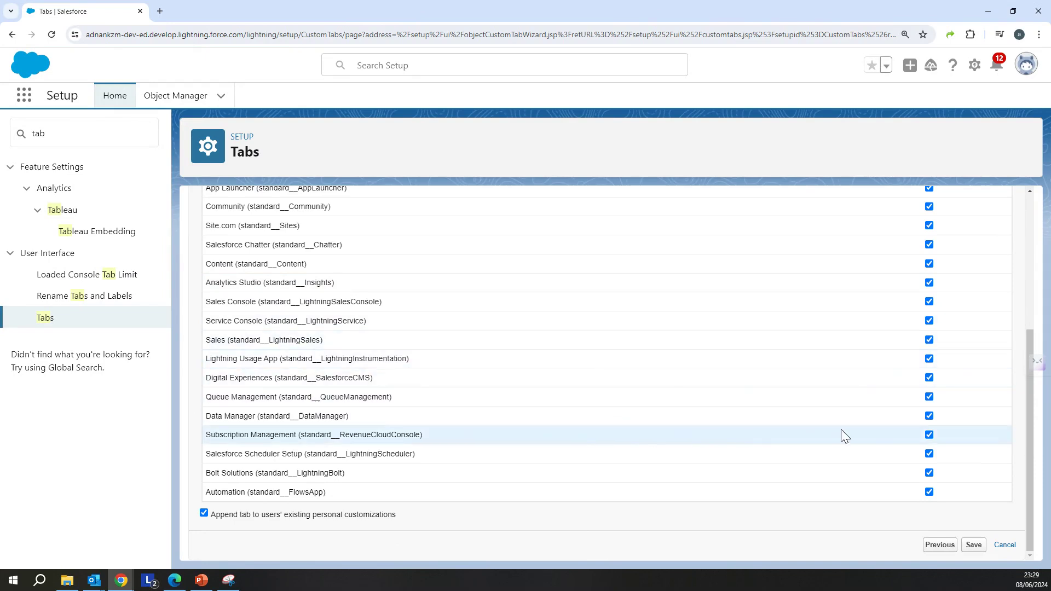
pyautogui.click(975, 545)
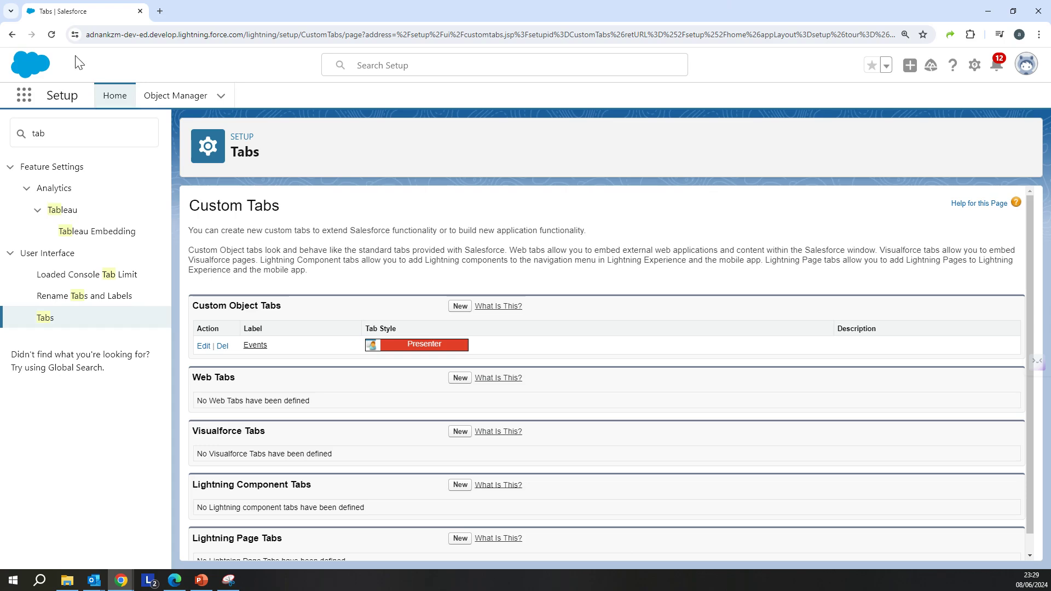
# Switch to the Service app and open its Events list.
pyautogui.click(23, 95)
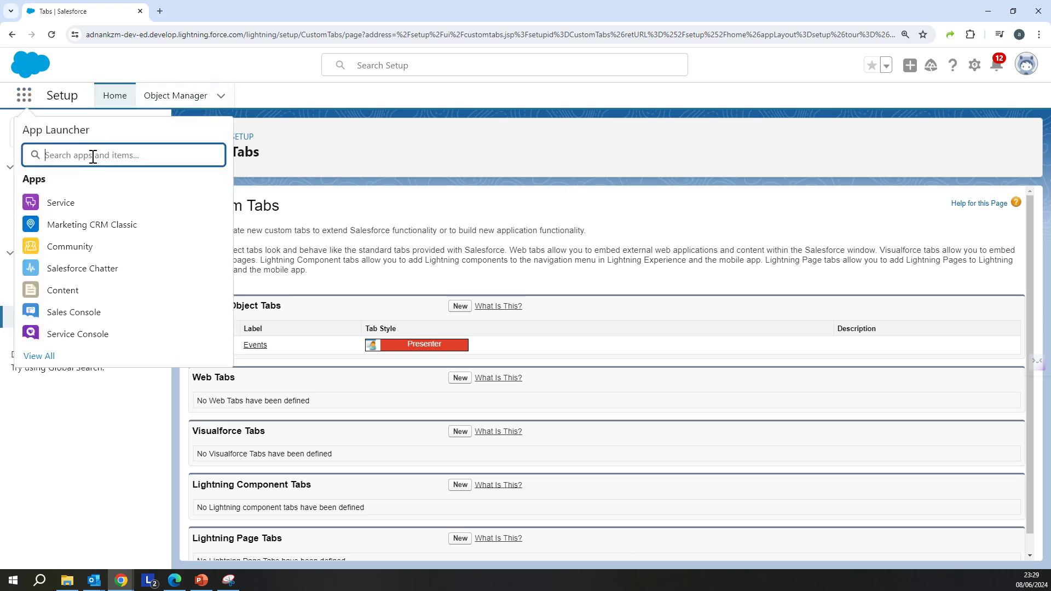
pyautogui.click(55, 203)
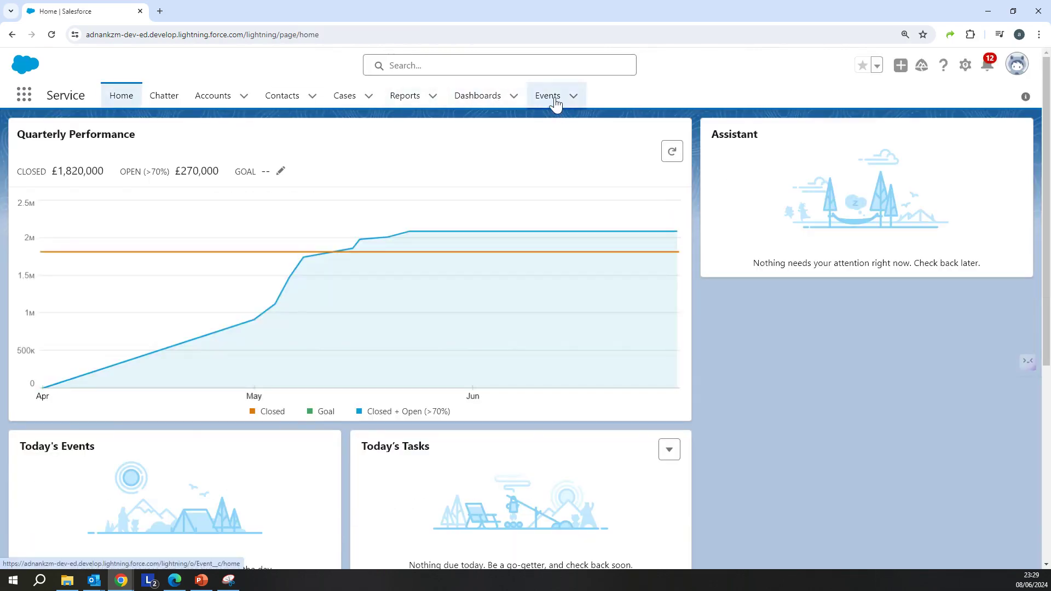
pyautogui.click(556, 102)
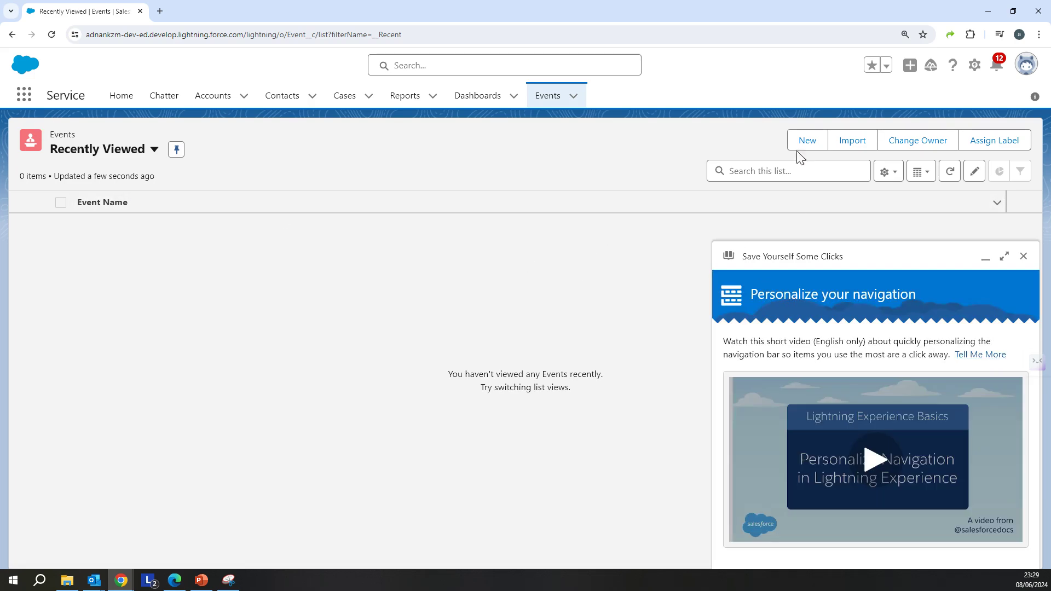
# Dismiss the navigation tip, then open the form for a new event record and cancel it without saving.
pyautogui.click(1023, 256)
pyautogui.click(815, 143)
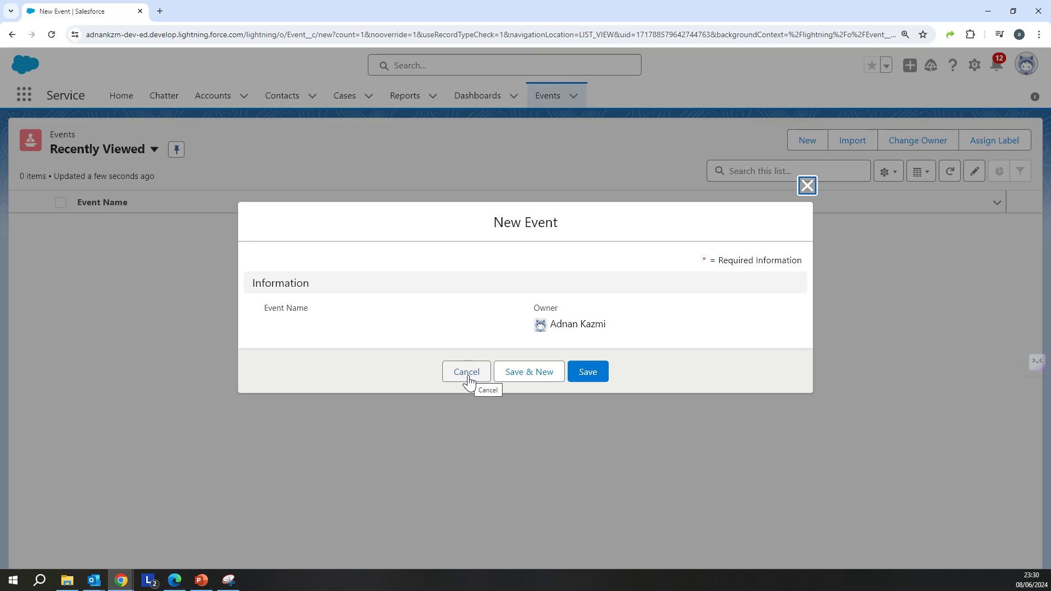
pyautogui.click(467, 373)
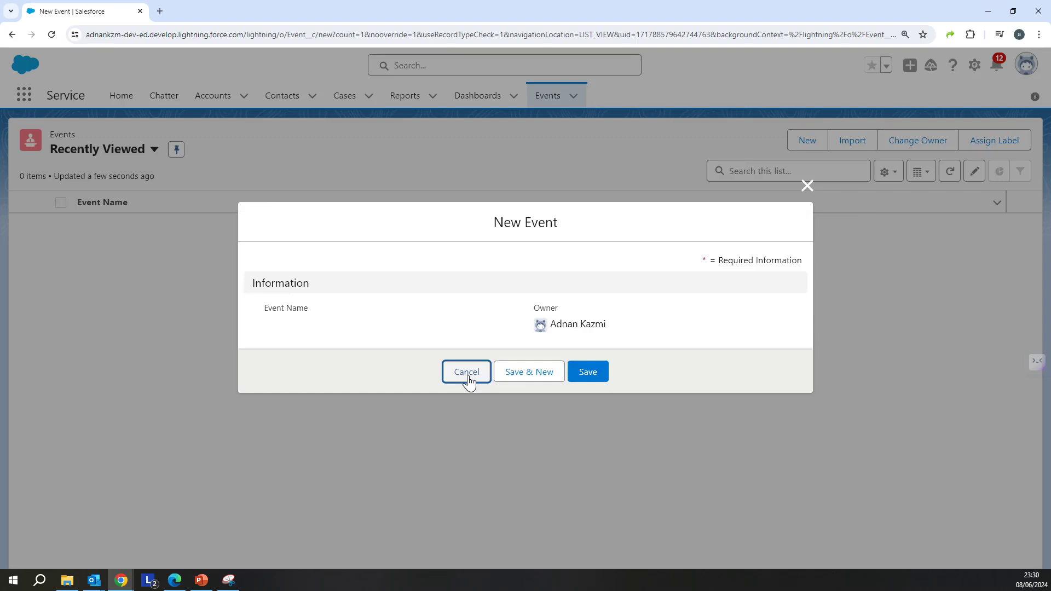